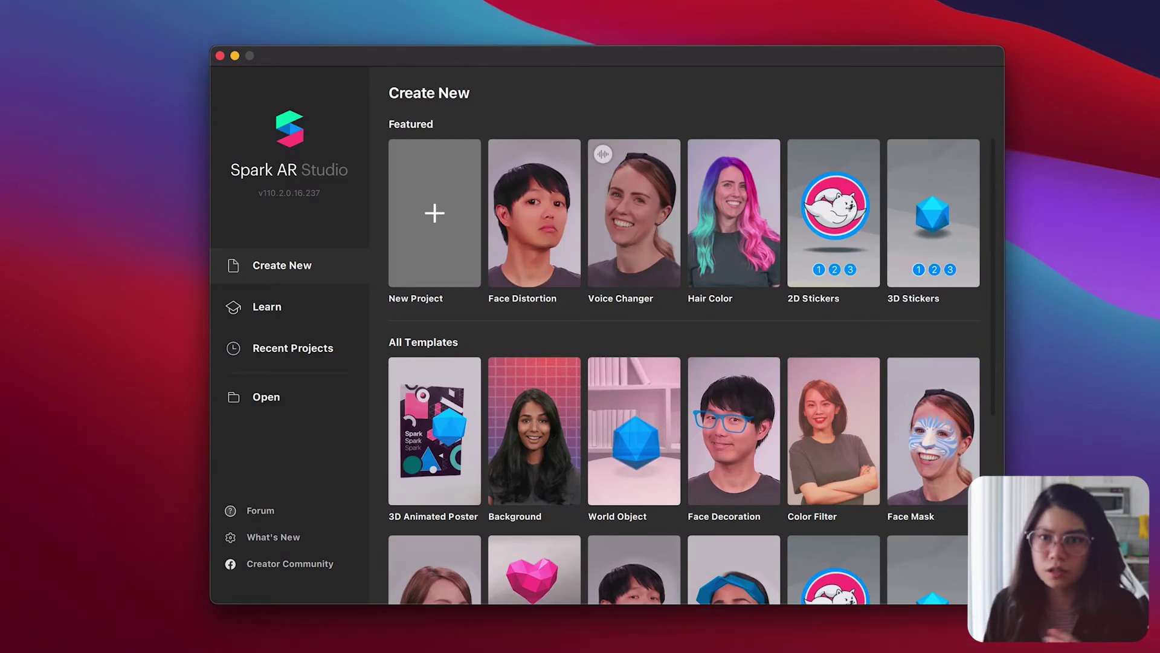
- Start a new blank project from the Create New screen
{"action": "left_click", "coordinate": [456, 214]}
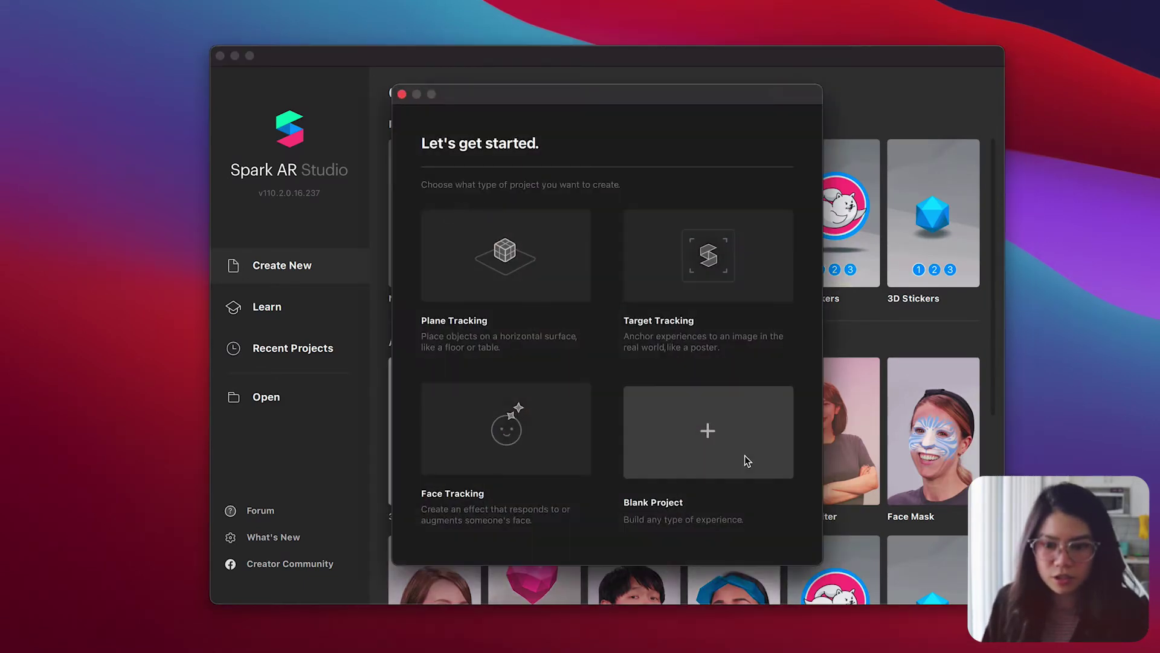
{"action": "left_click", "coordinate": [724, 420]}
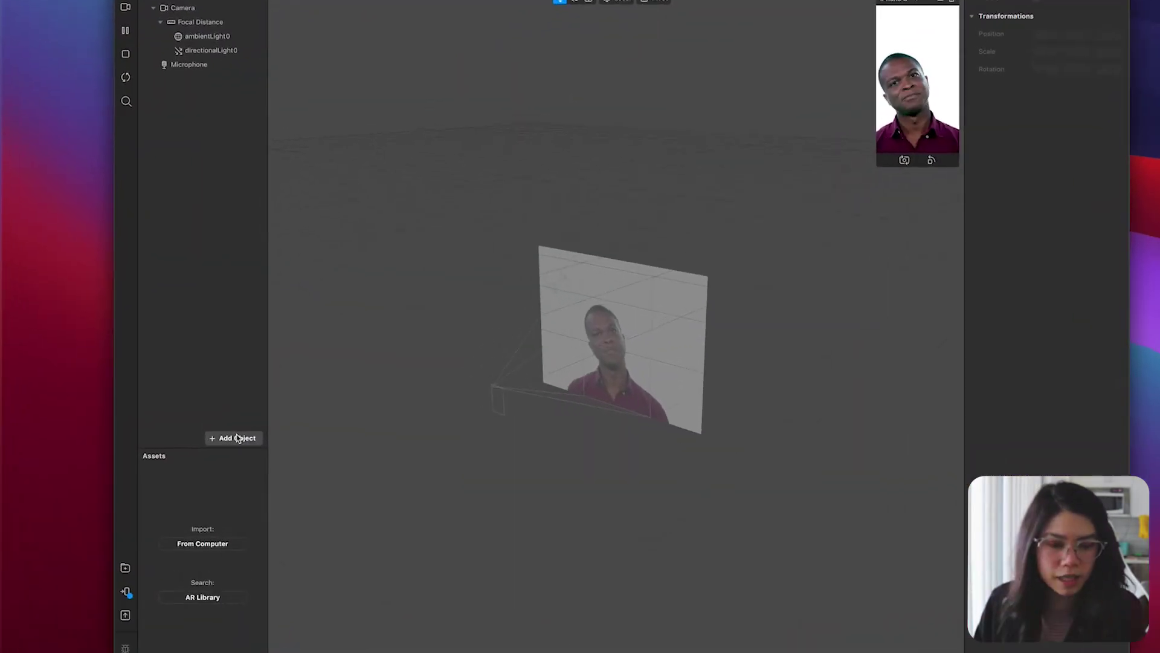
- Insert a face mesh into the scene along with a face tracker
{"action": "left_click", "coordinate": [240, 432]}
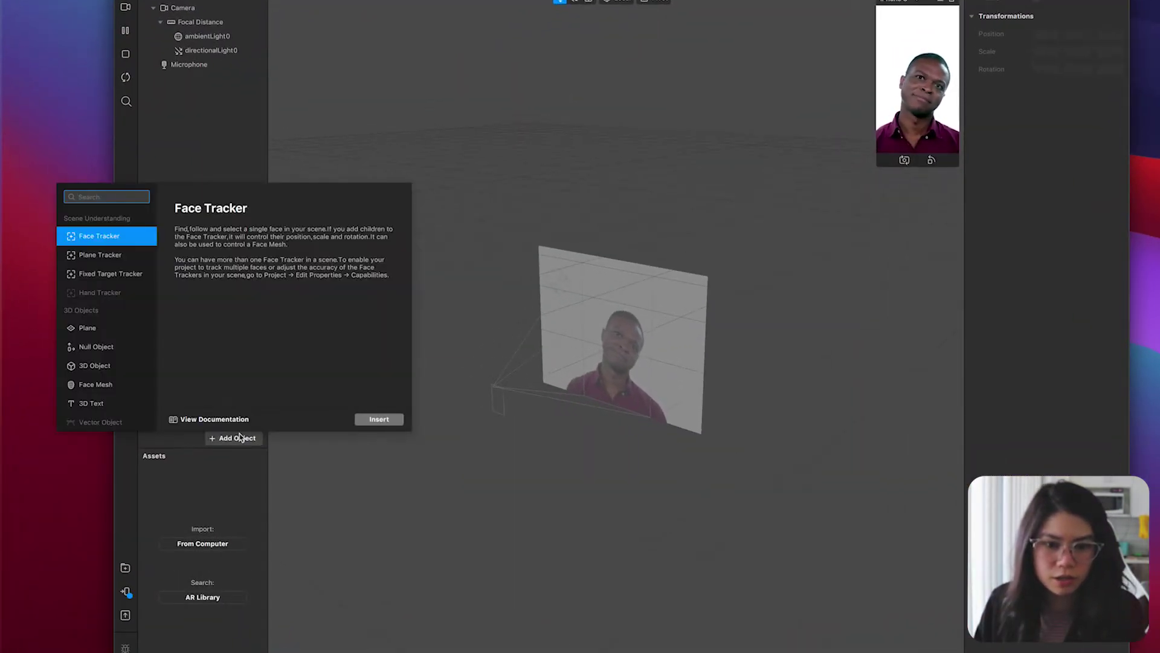
{"action": "left_click", "coordinate": [115, 392]}
{"action": "left_click", "coordinate": [379, 419]}
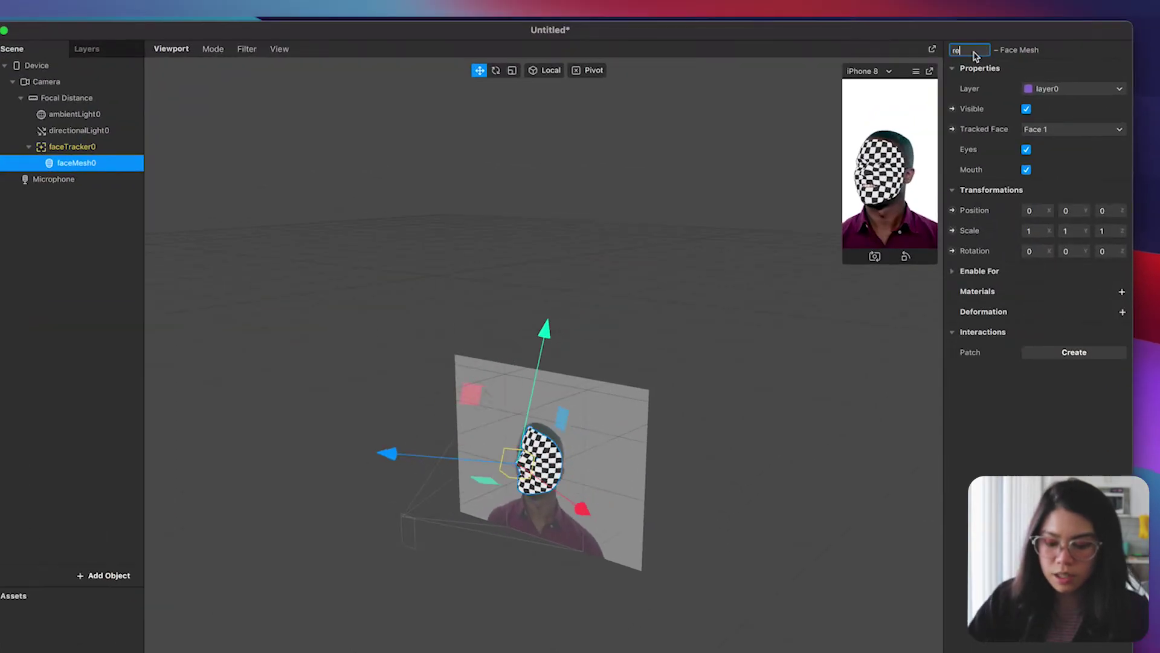
- Rename the face mesh to retouch and give it a new material, material0
{"action": "double_click", "coordinate": [963, 49]}
{"action": "type", "text": "retouch"}
{"action": "key", "text": "Return"}
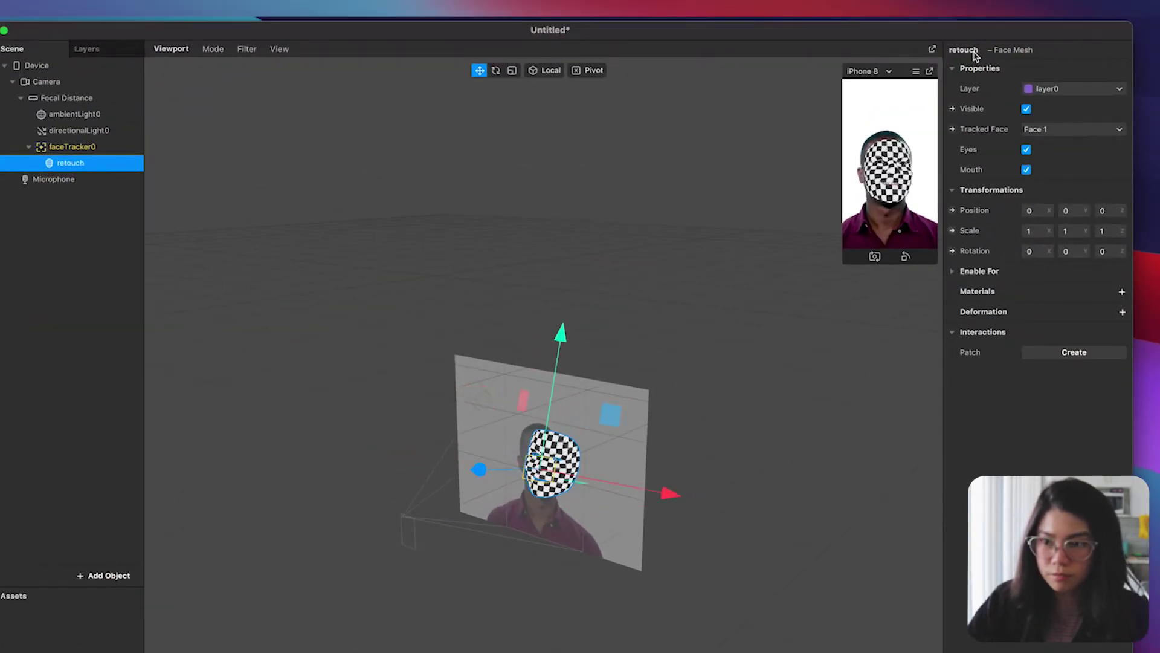
{"action": "left_click", "coordinate": [1122, 292]}
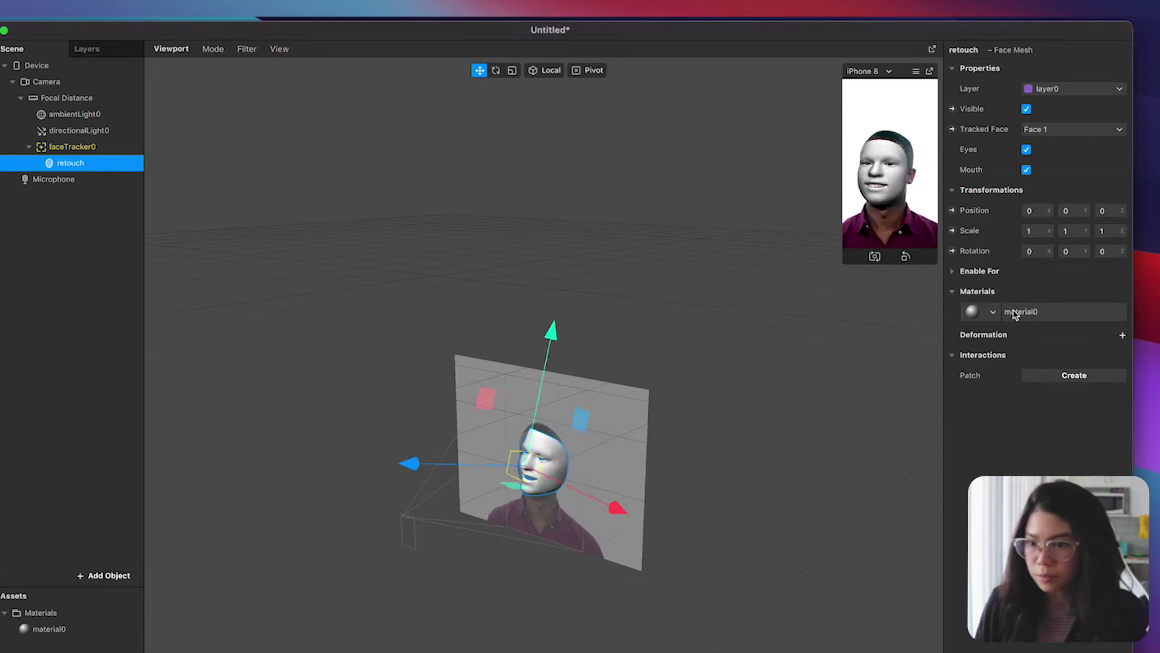
{"action": "left_click", "coordinate": [1015, 312]}
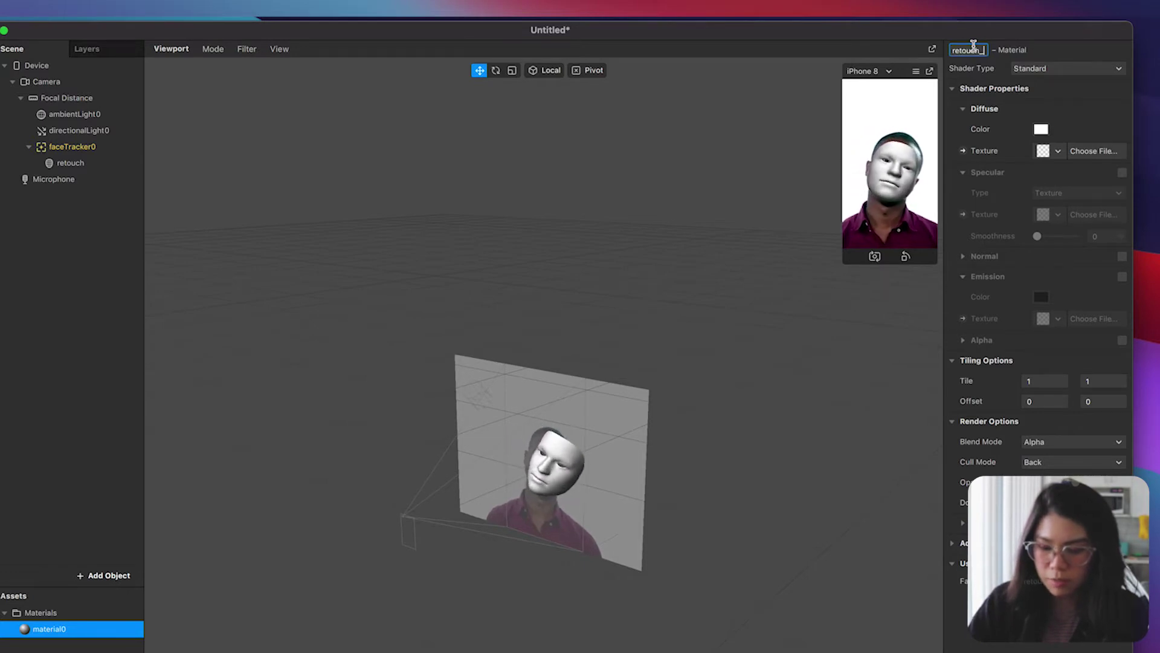
- Rename the material to retouch_mat and set its Shader Type to Retouching
{"action": "left_click", "coordinate": [973, 50]}
{"action": "type", "text": "retouch_mat"}
{"action": "key", "text": "Return"}
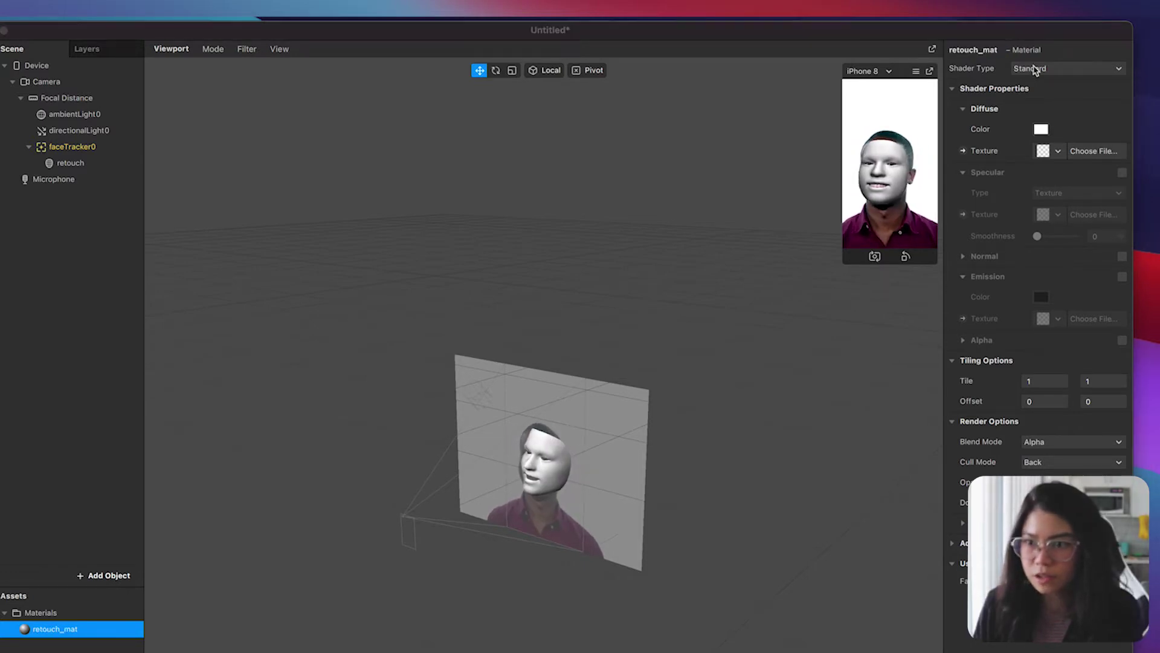
{"action": "left_click", "coordinate": [1036, 71]}
{"action": "left_click", "coordinate": [1071, 153]}
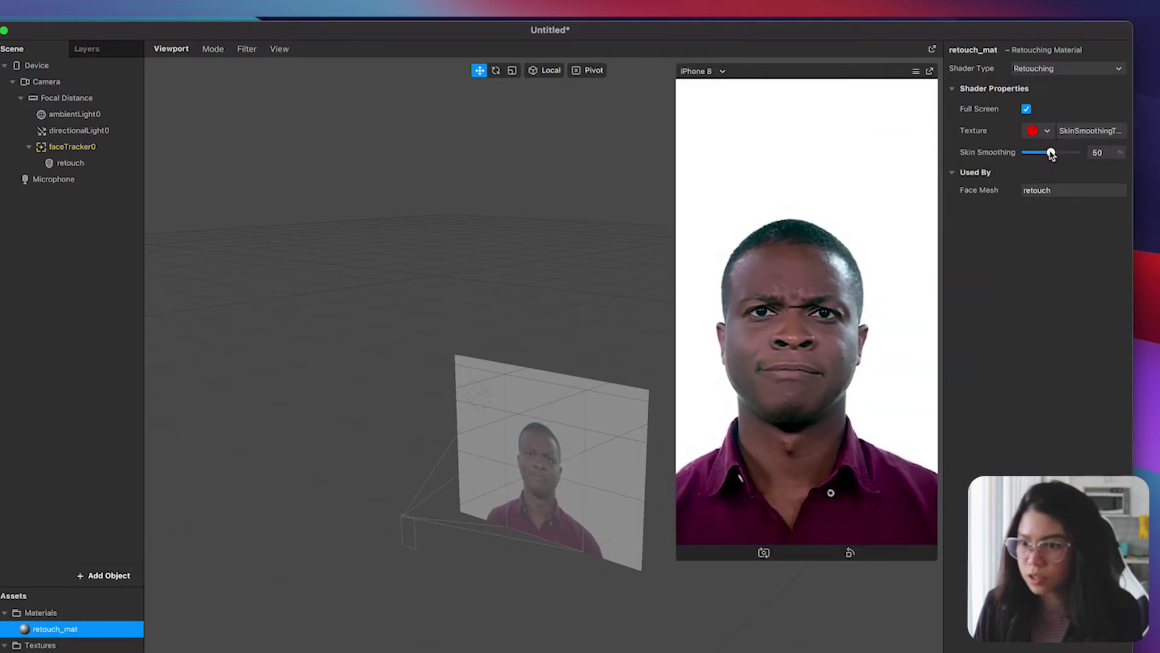
- Try Skin Smoothing at 40, then raise it to the maximum of 100
{"action": "left_click_drag", "start_coordinate": [1051, 154], "coordinate": [926, 147]}
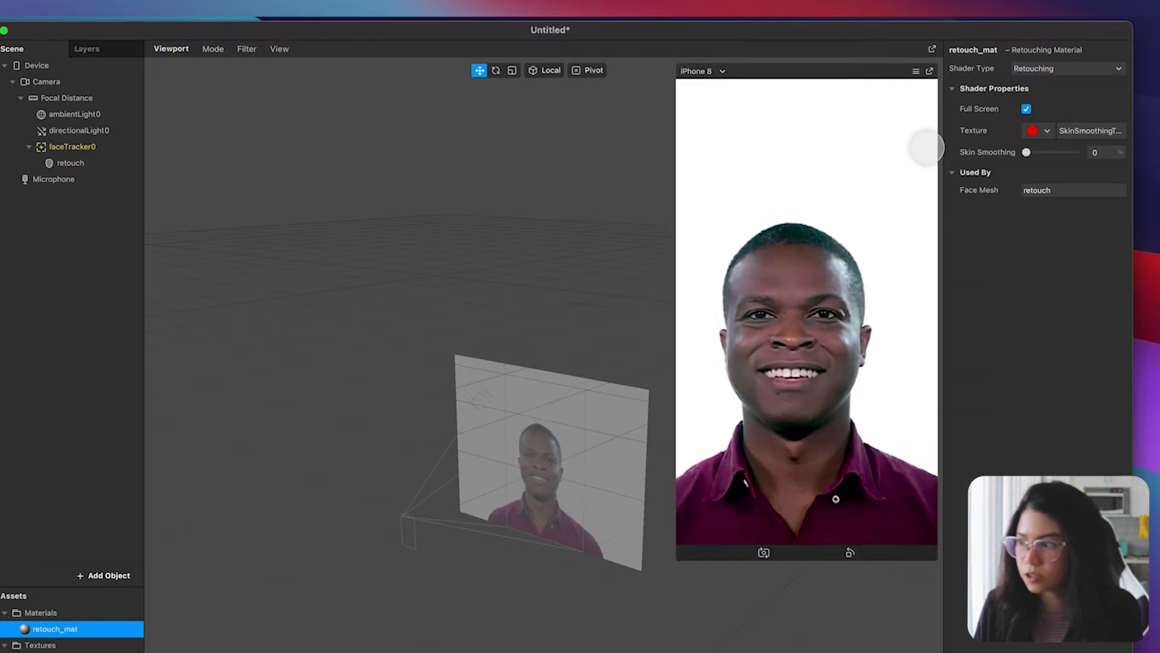
{"action": "left_click", "coordinate": [1106, 152]}
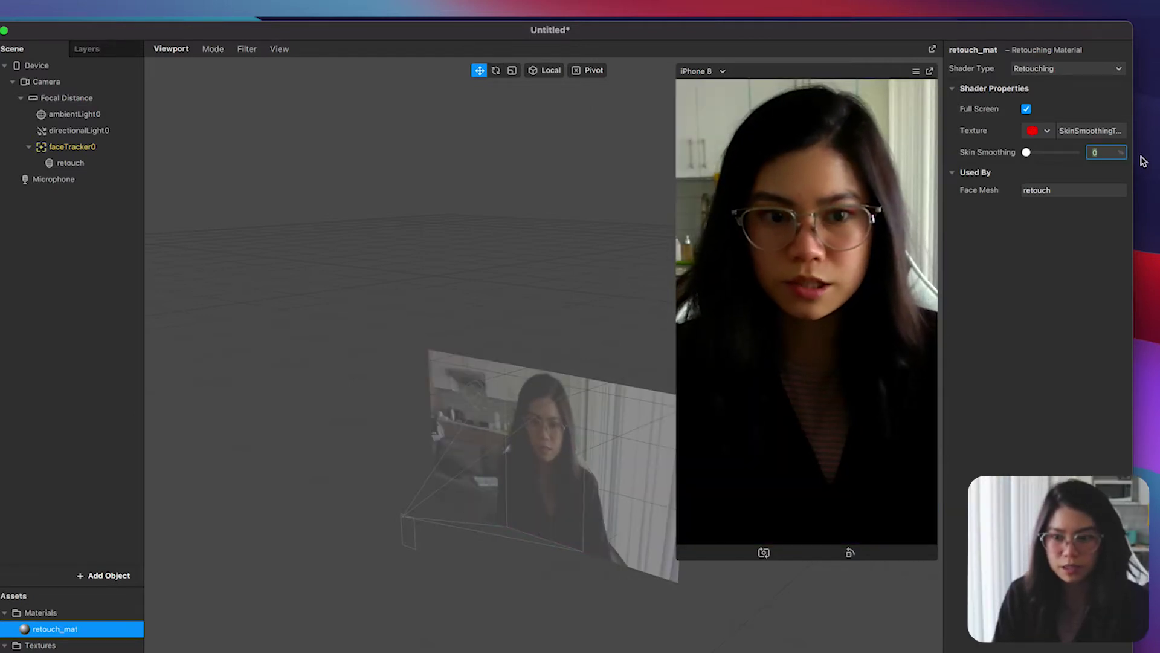
{"action": "type", "text": "40"}
{"action": "key", "text": "Return"}
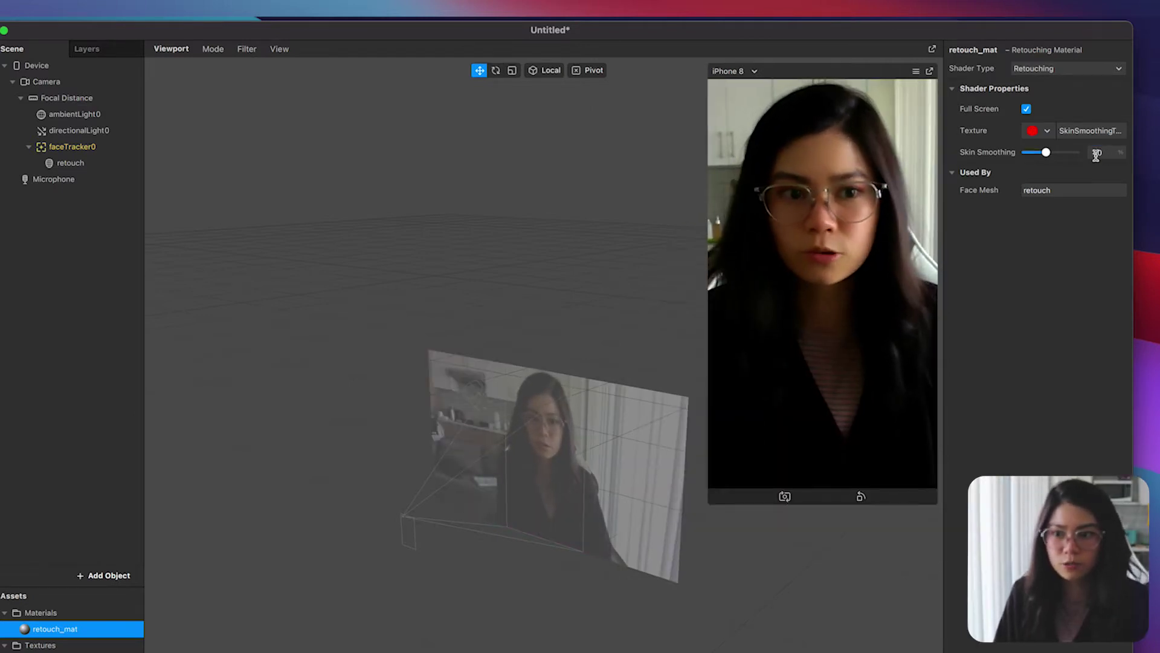
{"action": "left_click_drag", "start_coordinate": [1046, 152], "coordinate": [1088, 152]}
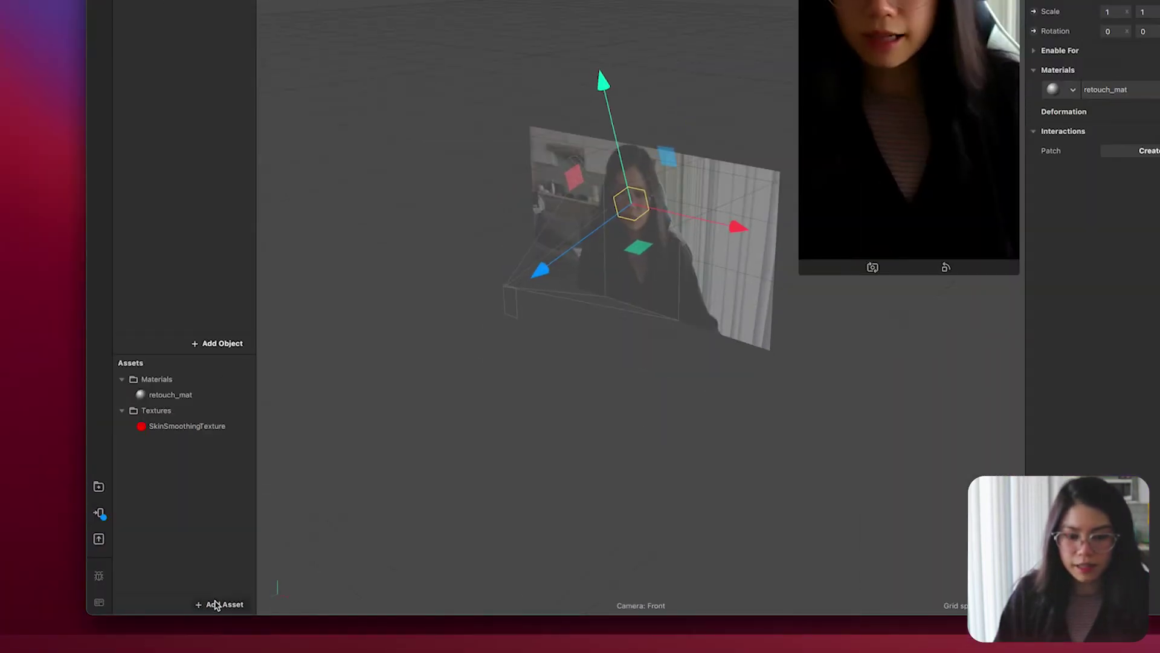
- Import alienpnink2.png as a Color LUT and set its Filtering to None
{"action": "left_click", "coordinate": [216, 604]}
{"action": "mouse_move", "coordinate": [343, 394]}
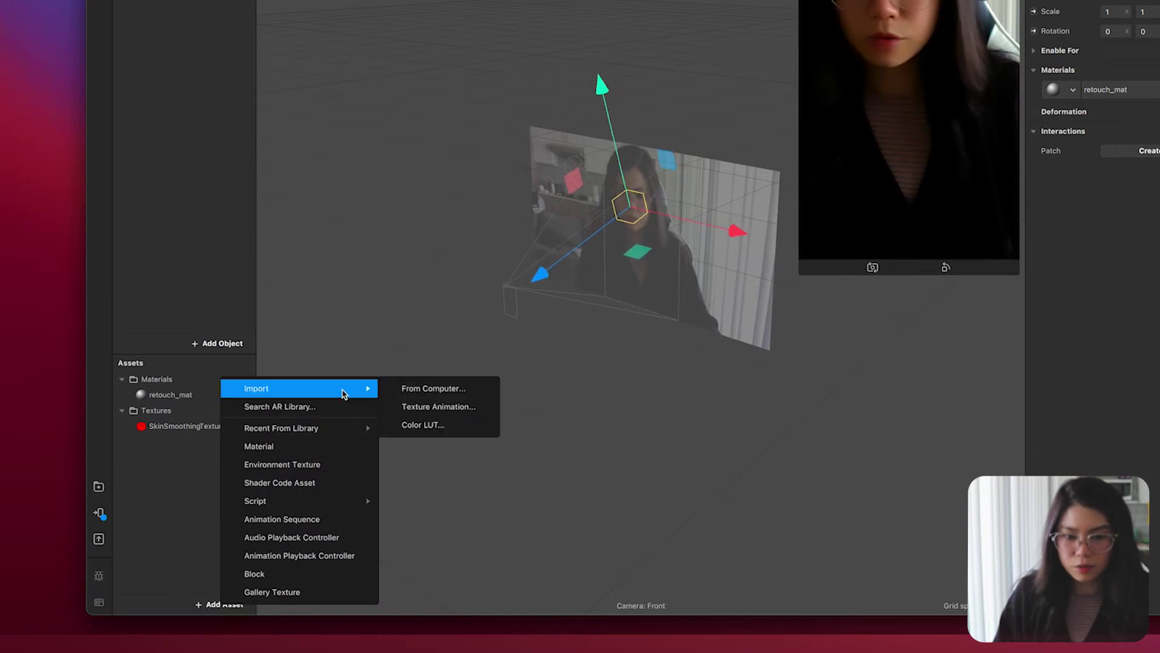
{"action": "left_click", "coordinate": [446, 426]}
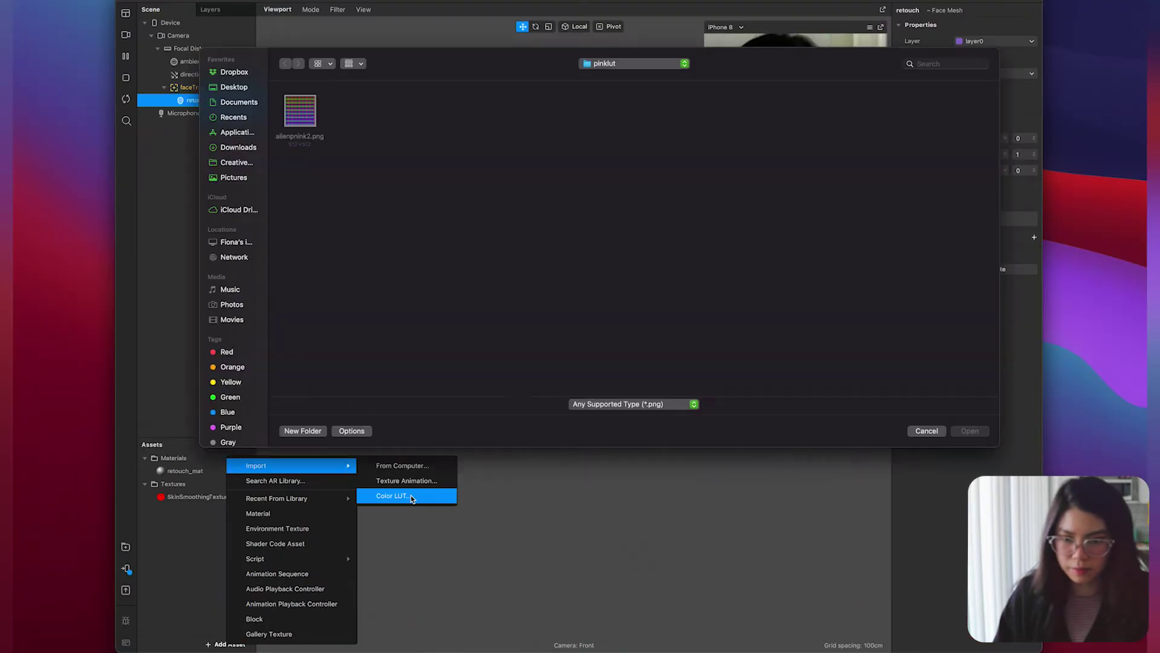
{"action": "double_click", "coordinate": [306, 118]}
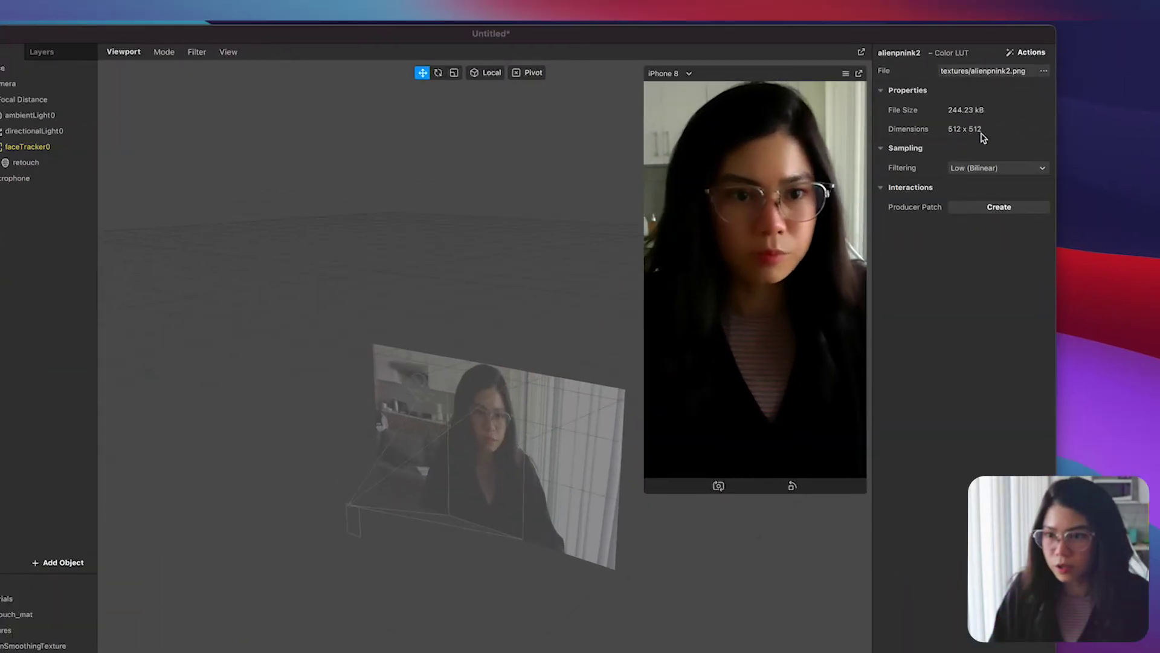
{"action": "left_click", "coordinate": [999, 169]}
{"action": "left_click", "coordinate": [999, 172]}
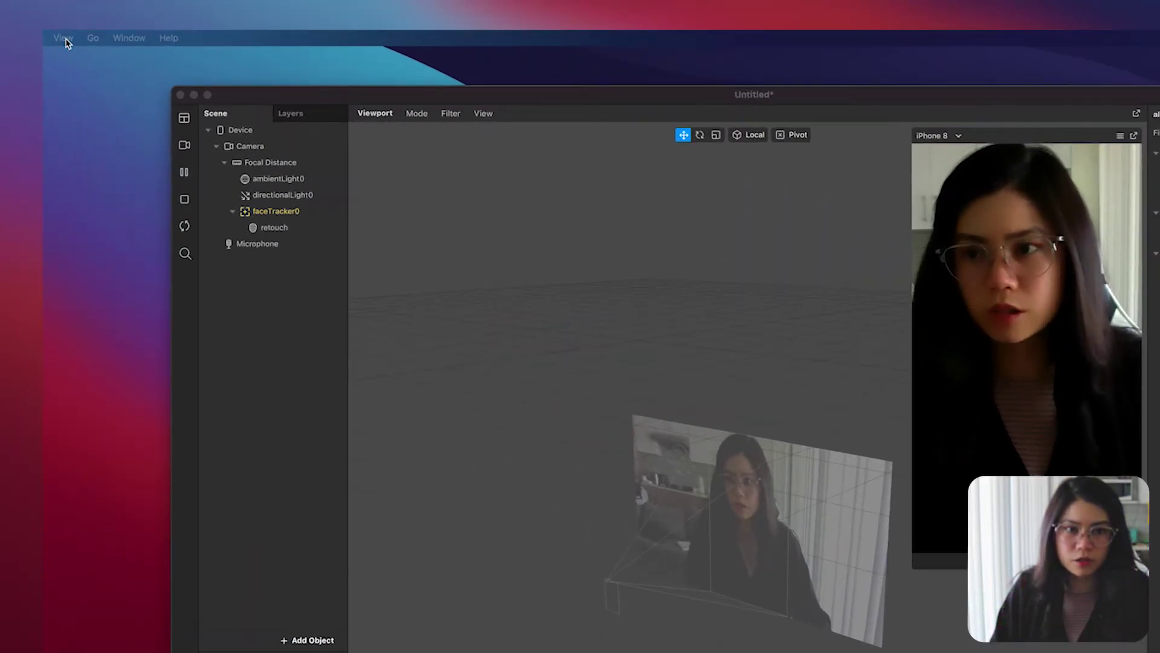
- Show and enlarge the Patch Editor, then drag alienpnink2 in to create a colorLUTShader patch
{"action": "left_click", "coordinate": [66, 9]}
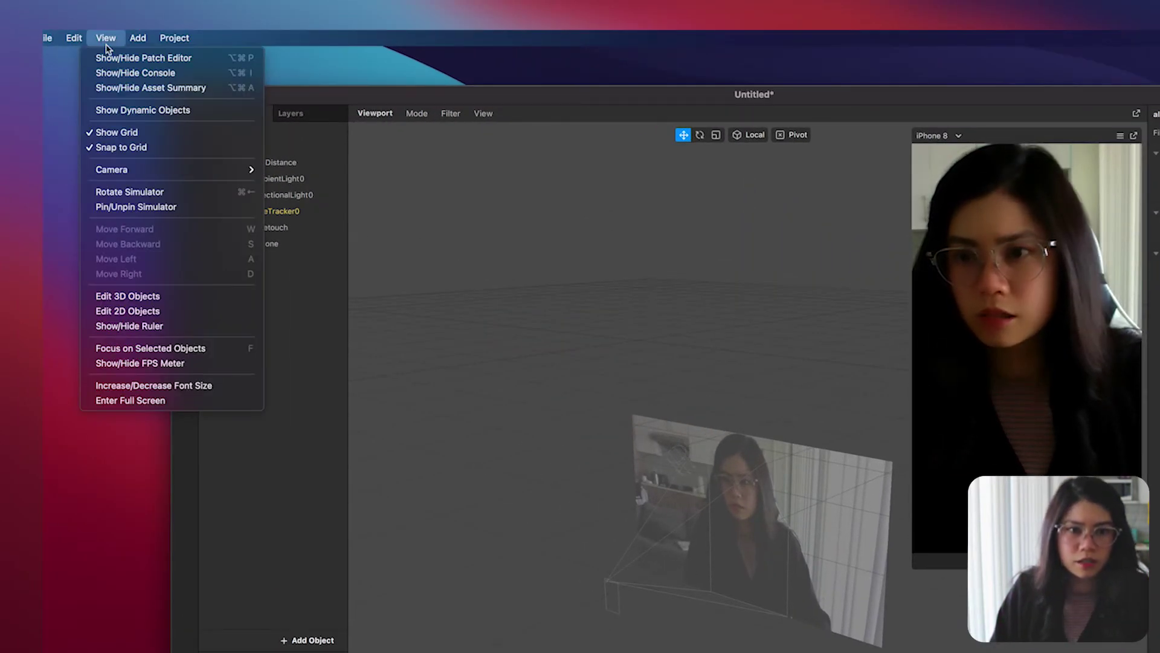
{"action": "left_click", "coordinate": [174, 59]}
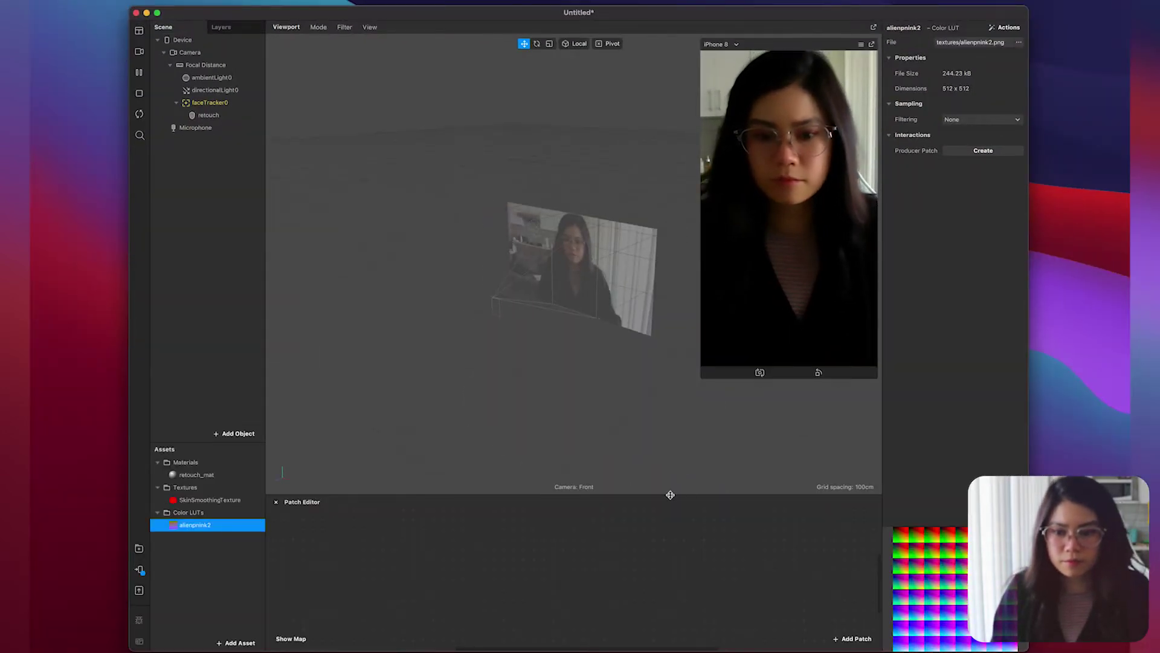
{"action": "left_click_drag", "start_coordinate": [670, 495], "coordinate": [676, 354]}
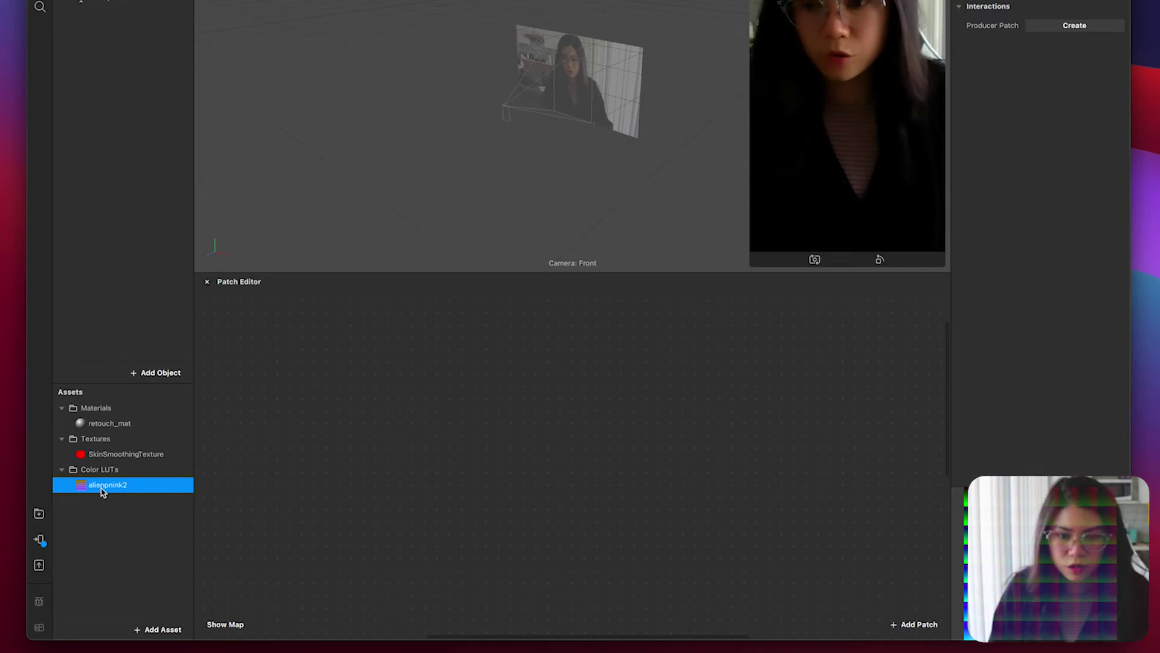
{"action": "left_click_drag", "start_coordinate": [145, 486], "coordinate": [365, 433]}
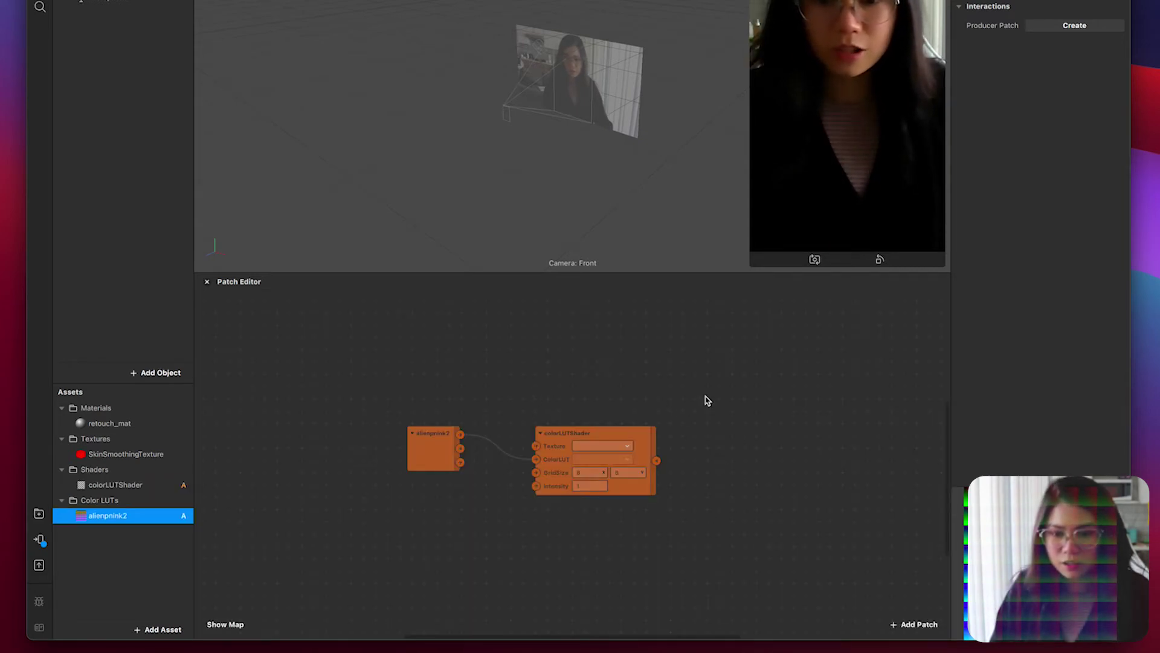
{"action": "left_click", "coordinate": [652, 463]}
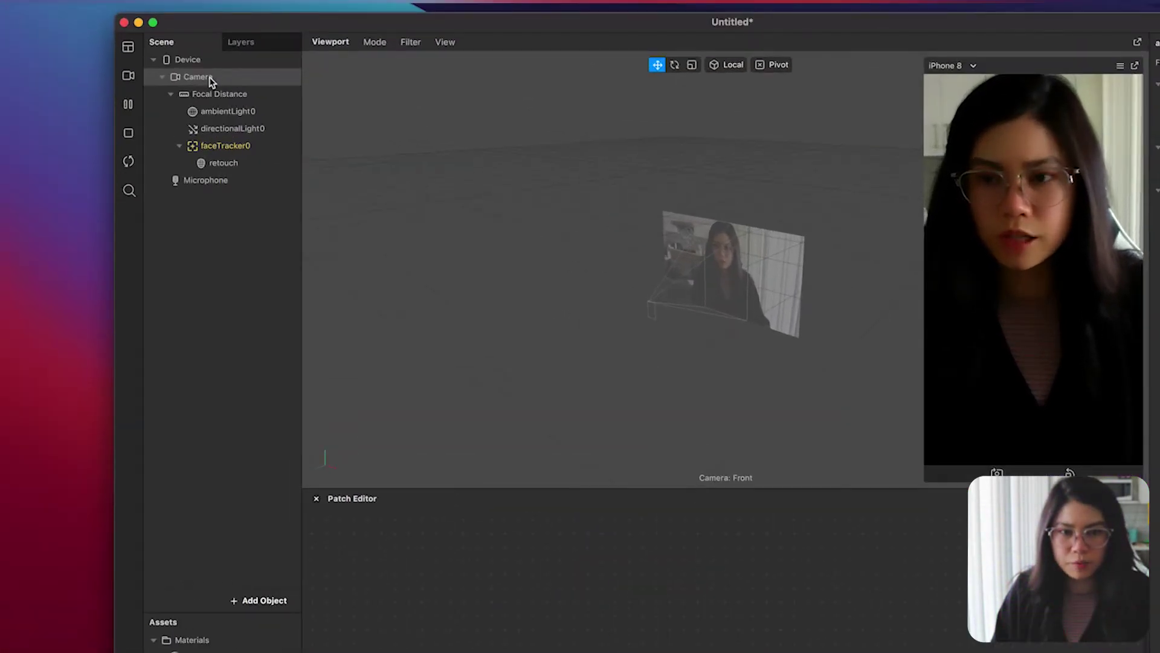
- Extract the Camera feed as cameraTexture0 and wire its patch into colorLUTShader's Texture input
{"action": "left_click", "coordinate": [209, 78]}
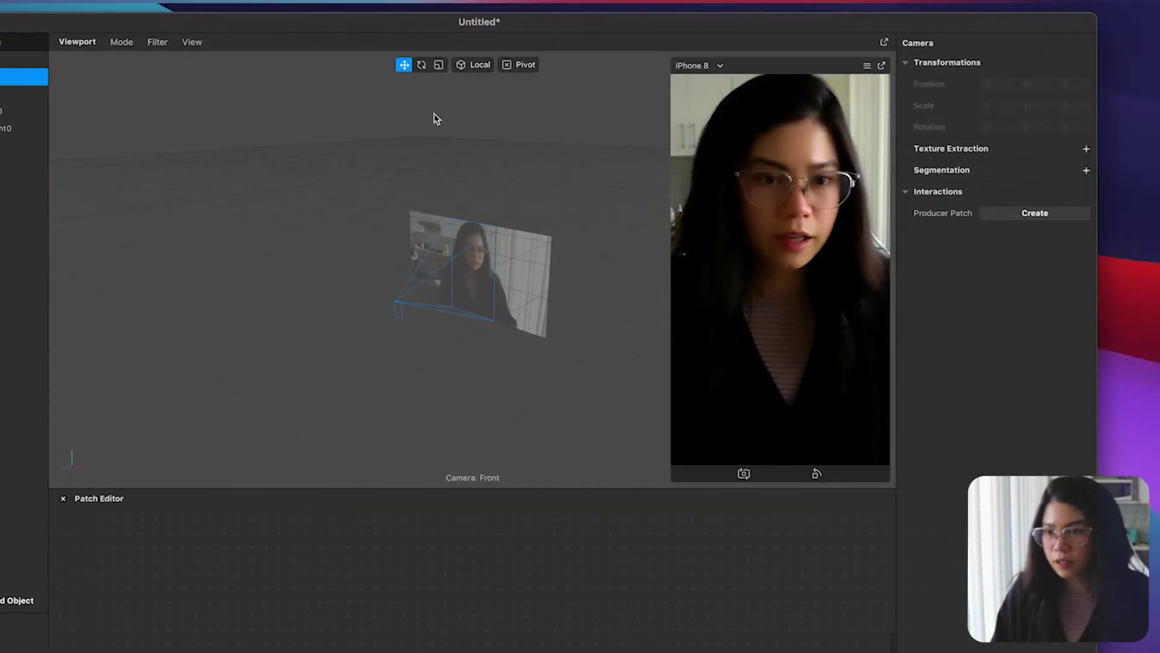
{"action": "left_click", "coordinate": [1086, 151]}
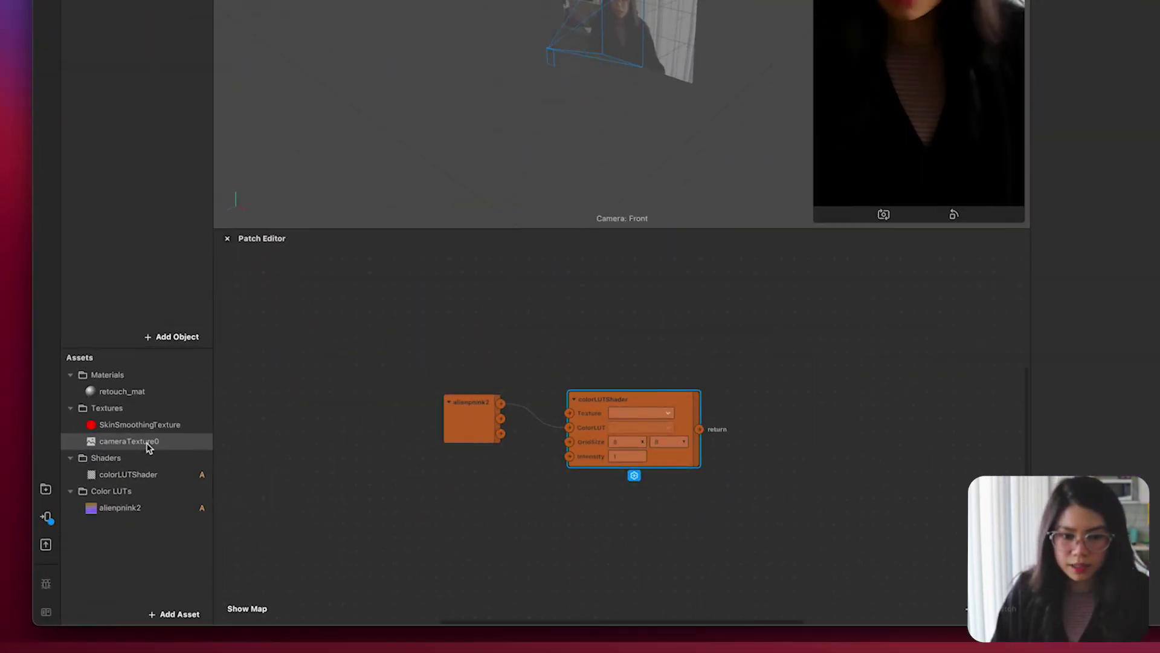
{"action": "left_click_drag", "start_coordinate": [148, 447], "coordinate": [399, 370]}
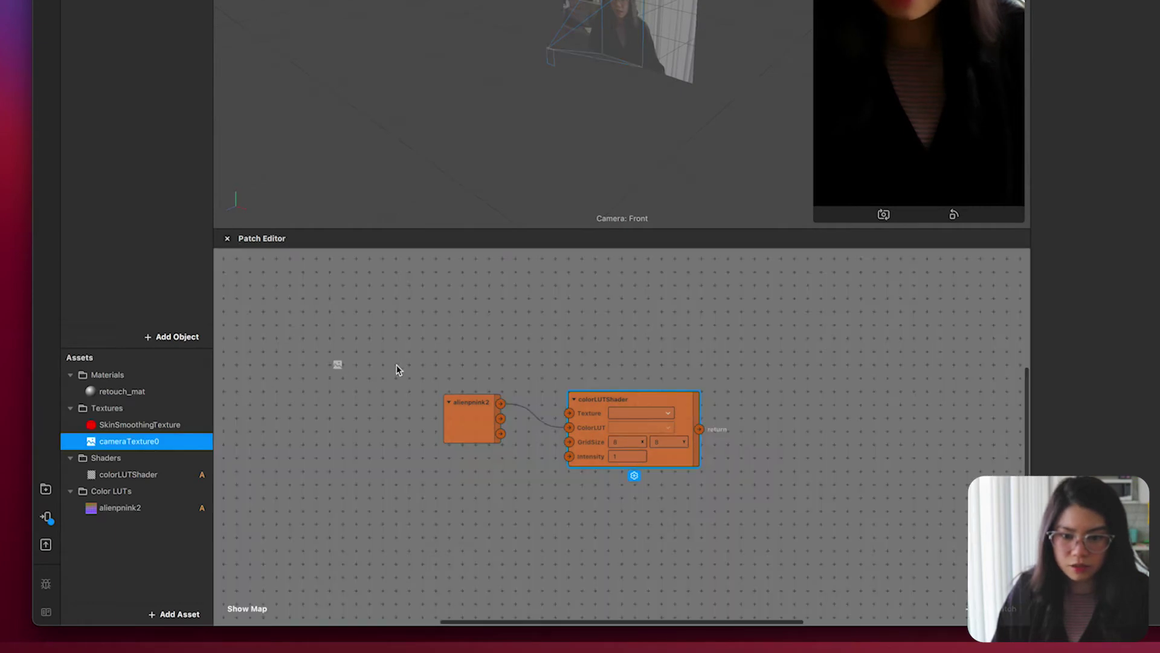
{"action": "left_click_drag", "start_coordinate": [528, 358], "coordinate": [548, 346]}
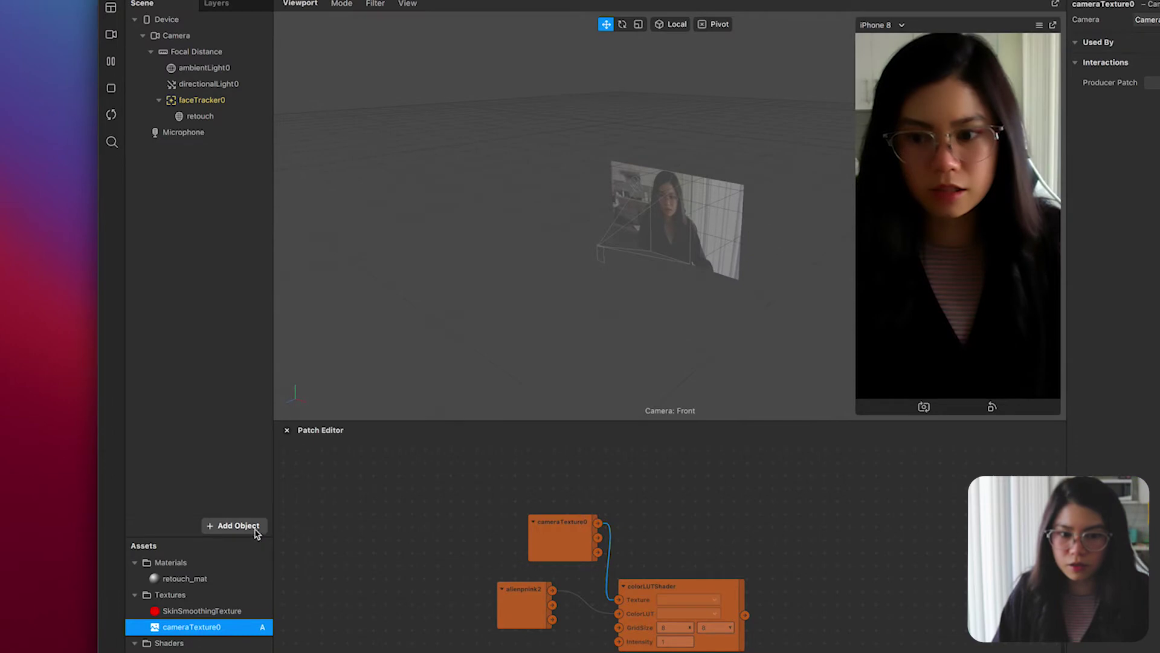
- Move canvas0 above faceTracker0 and rename rectangle0 to LUT
{"action": "left_click", "coordinate": [255, 530]}
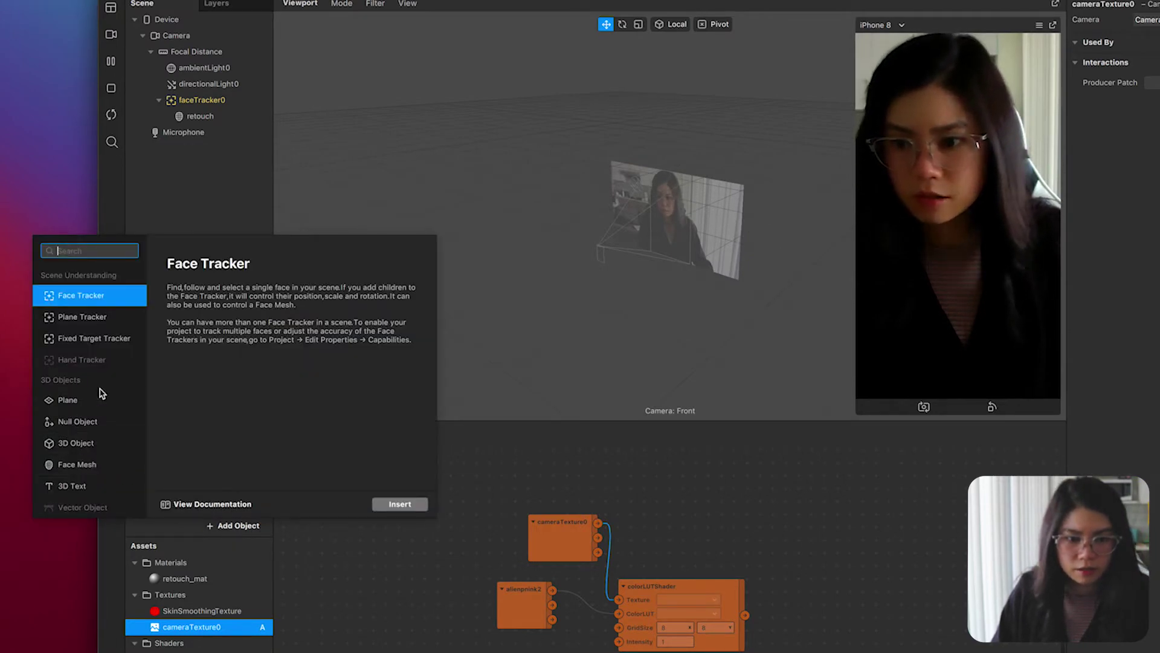
{"action": "scroll", "coordinate": [109, 452], "scroll_direction": "down", "scroll_amount": 3}
{"action": "key", "text": "Escape"}
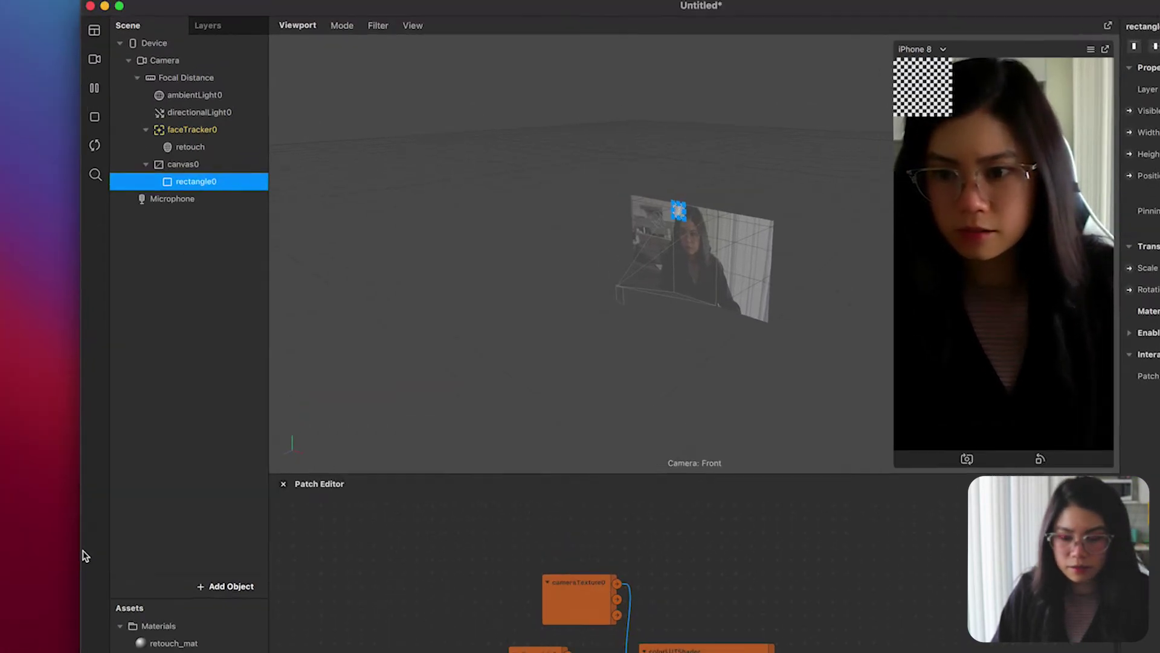
{"action": "left_click_drag", "start_coordinate": [192, 189], "coordinate": [189, 137]}
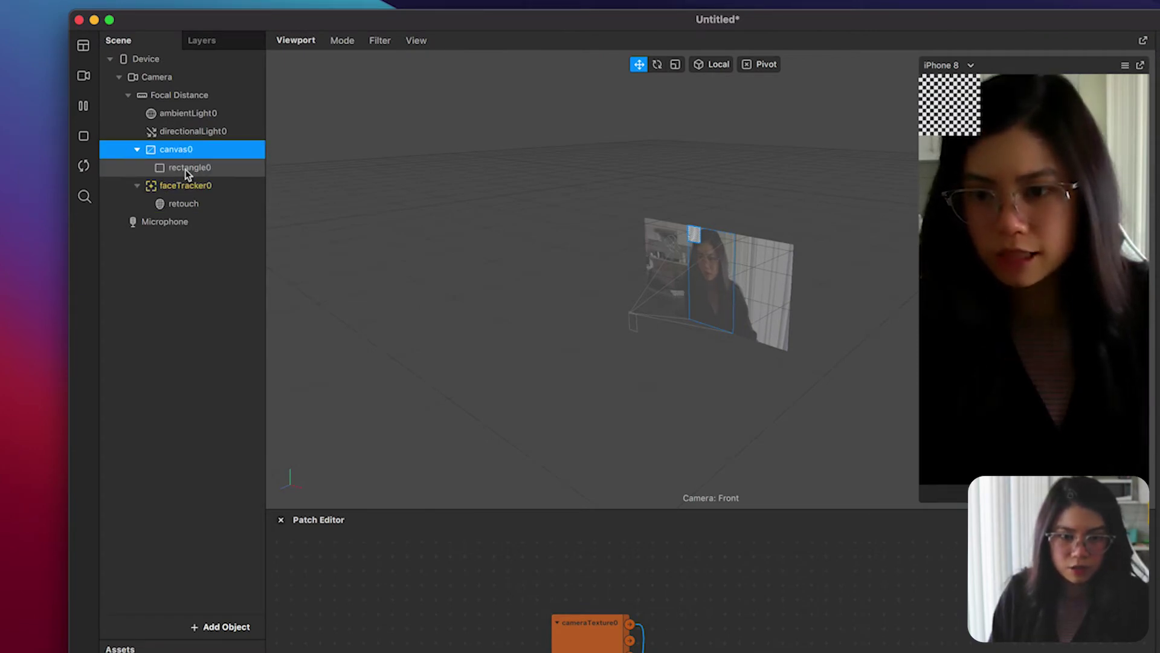
{"action": "double_click", "coordinate": [187, 173]}
{"action": "type", "text": "LUT"}
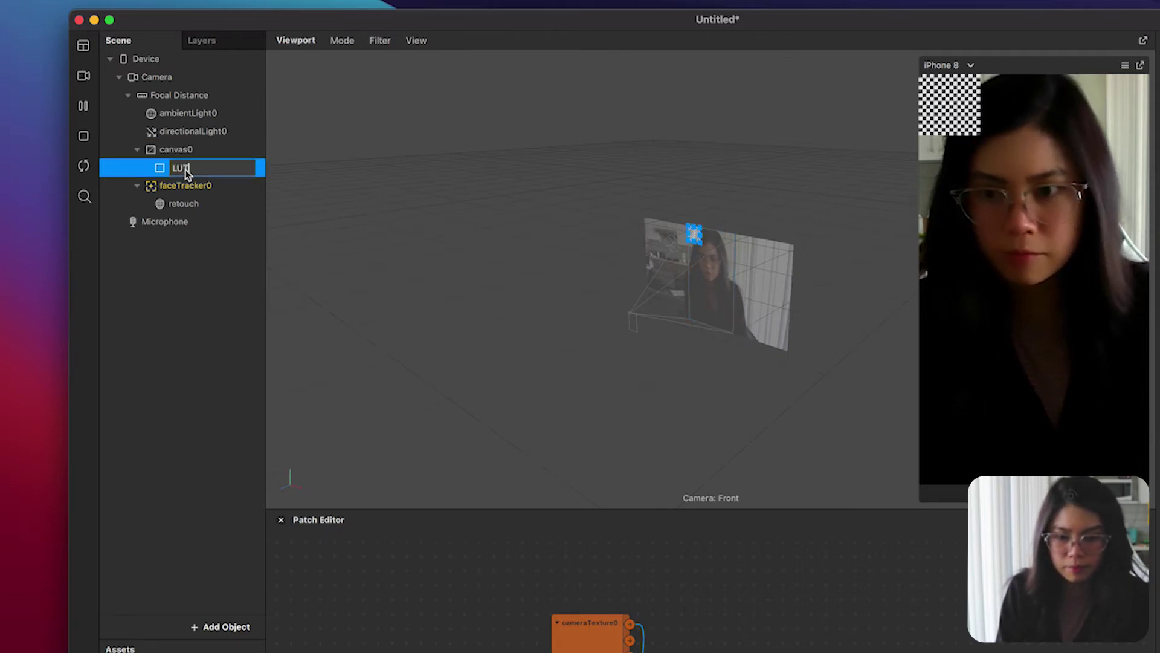
{"action": "key", "text": "Return"}
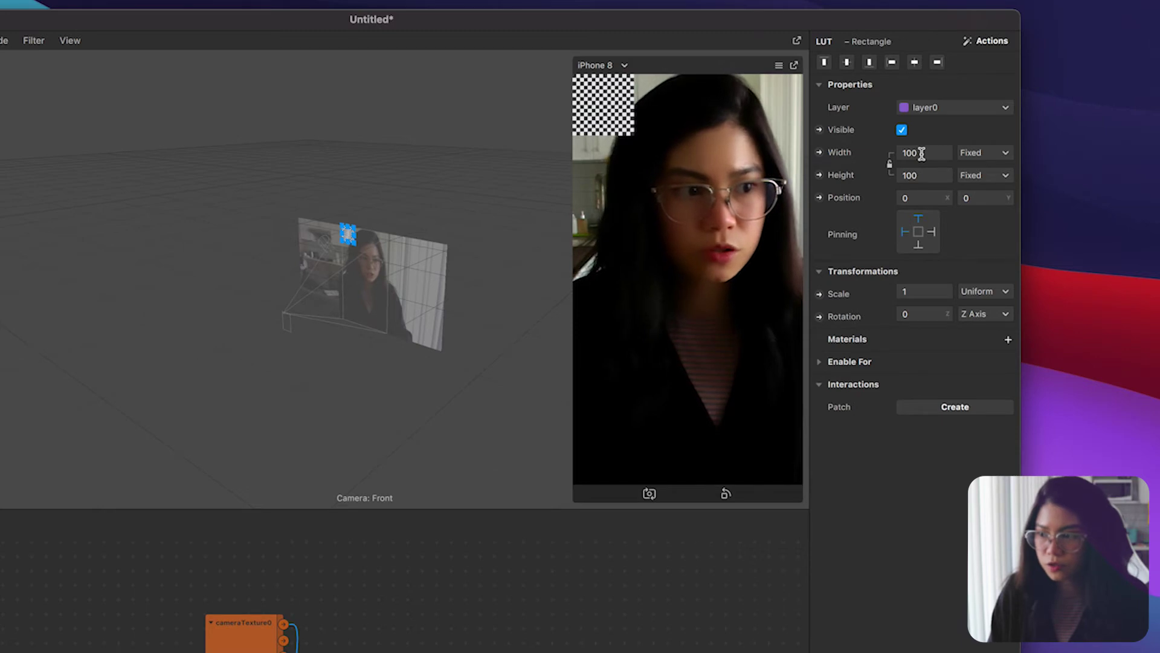
- Set the LUT rectangle's width and height to 100% and pin it right and bottom
{"action": "left_click", "coordinate": [919, 153]}
{"action": "type", "text": "100%"}
{"action": "key", "text": "Return"}
{"action": "left_click", "coordinate": [915, 175]}
{"action": "type", "text": "100%"}
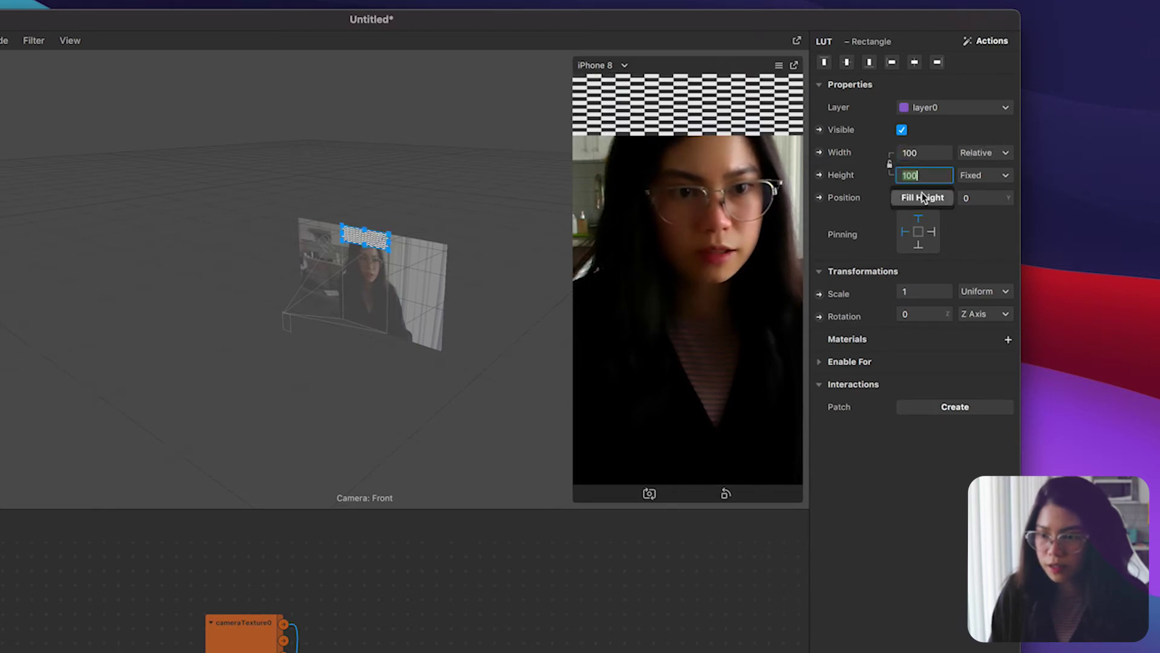
{"action": "key", "text": "Return"}
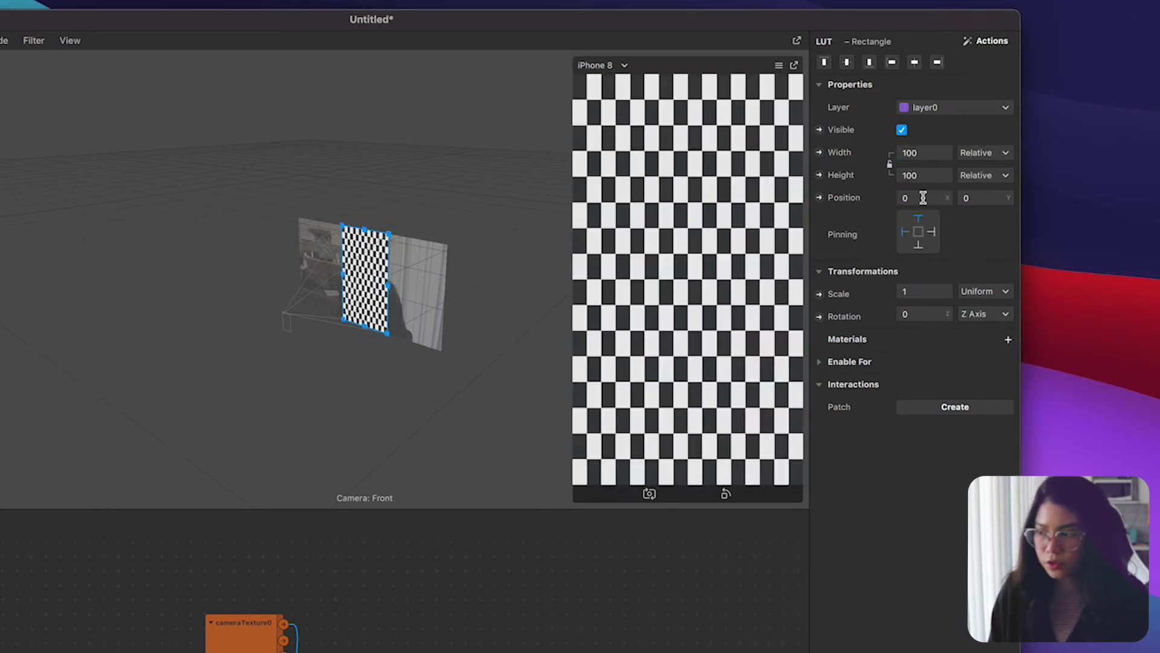
{"action": "left_click", "coordinate": [933, 230]}
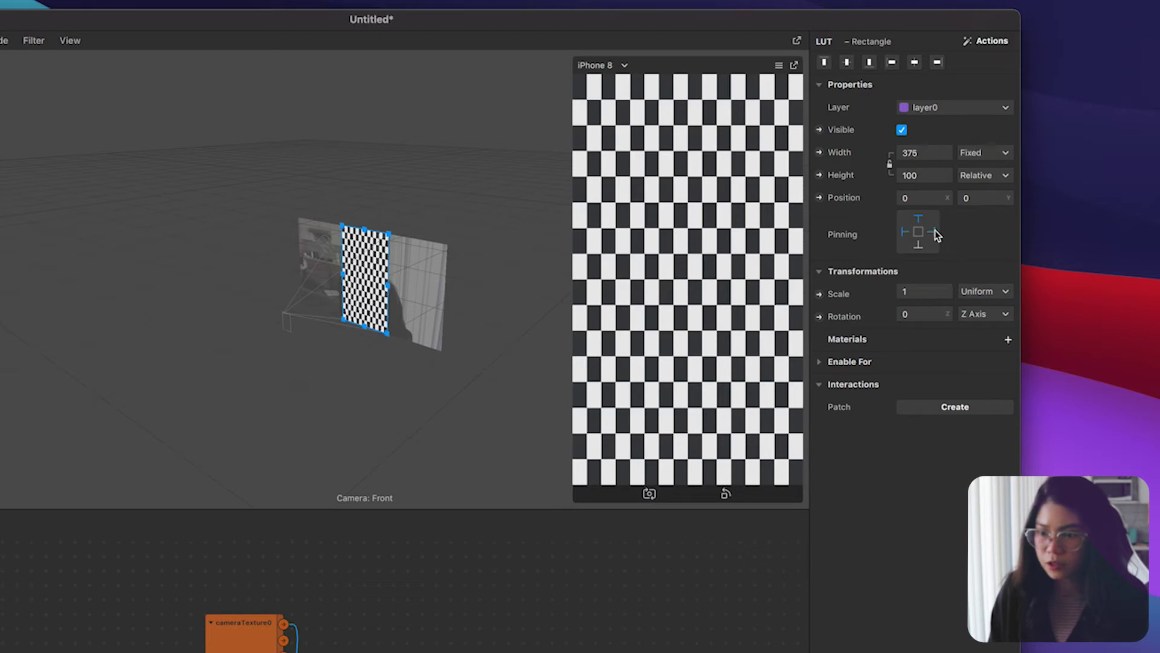
{"action": "left_click", "coordinate": [919, 246]}
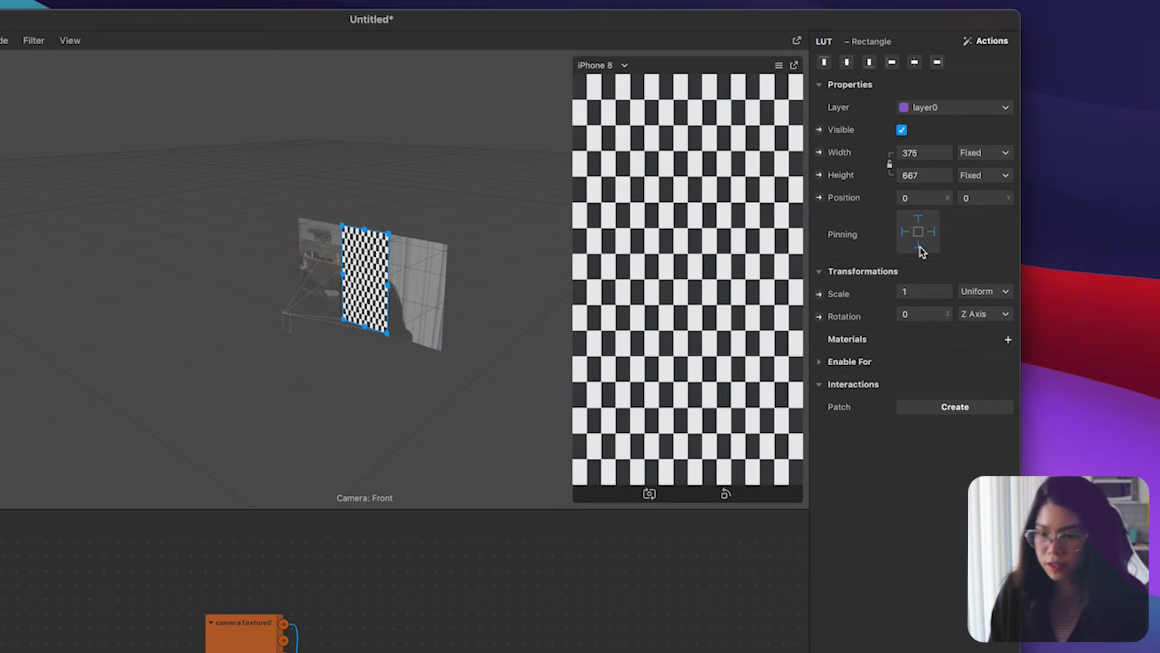
- Give the LUT rectangle a new material named LUT_mat
{"action": "left_click", "coordinate": [1008, 341]}
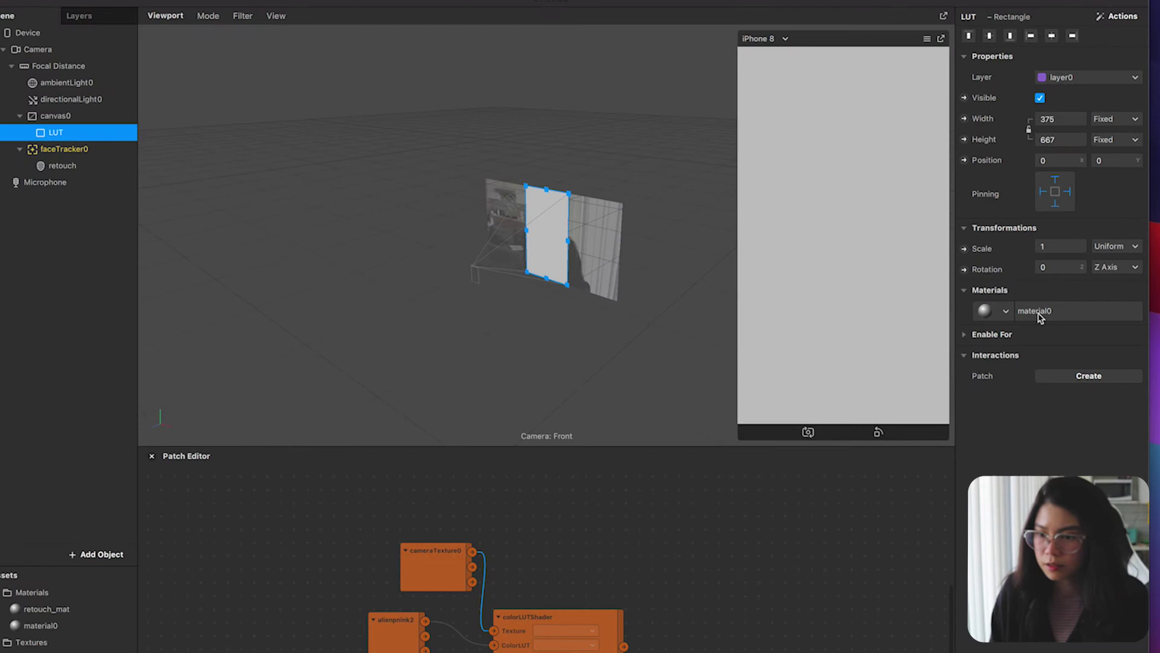
{"action": "left_click", "coordinate": [1039, 314]}
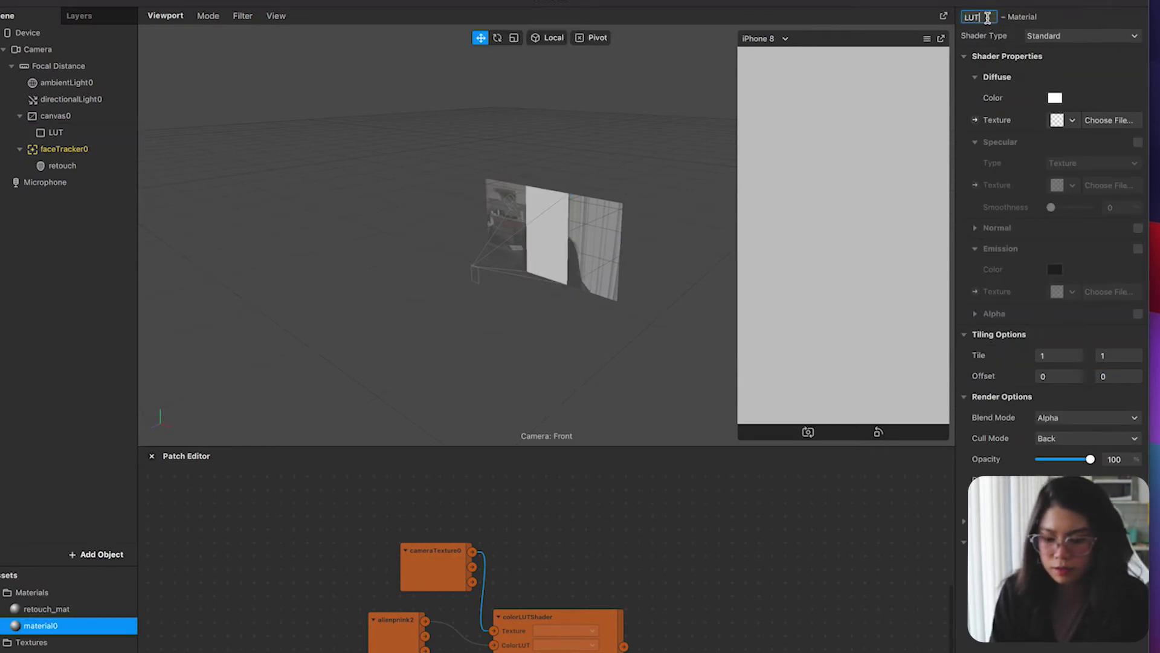
{"action": "left_click", "coordinate": [987, 18]}
{"action": "type", "text": "LUT_mat"}
{"action": "key", "text": "Return"}
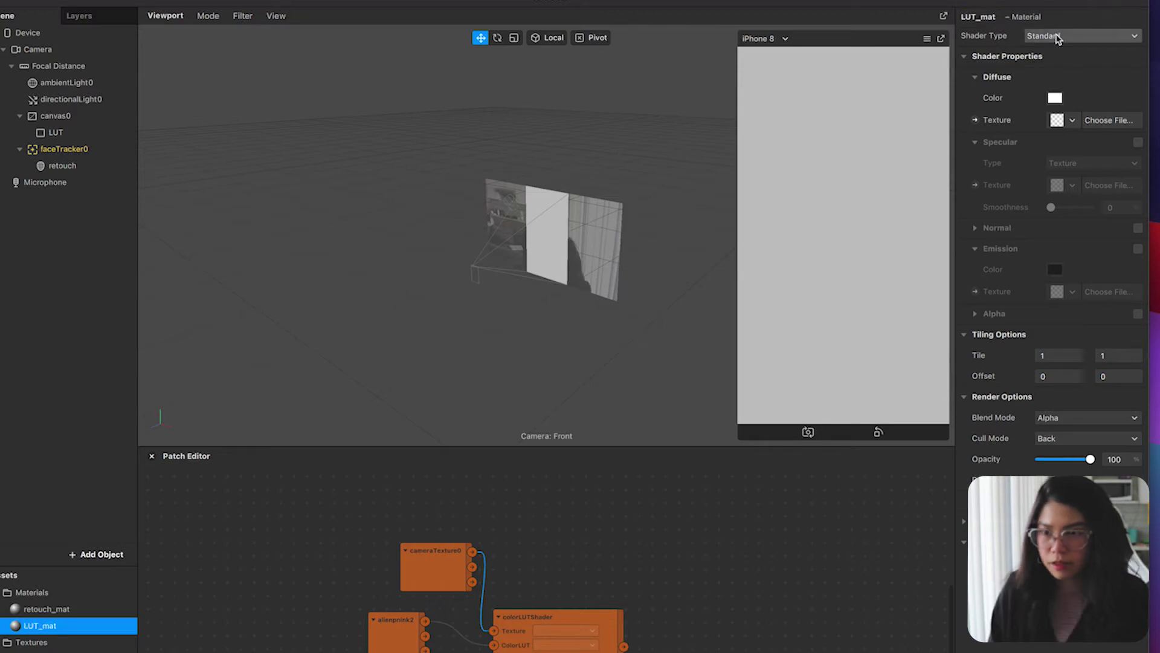
- Make LUT_mat a Flat shader with its Diffuse Texture fed by colorLUTShader's output
{"action": "left_click", "coordinate": [1058, 38]}
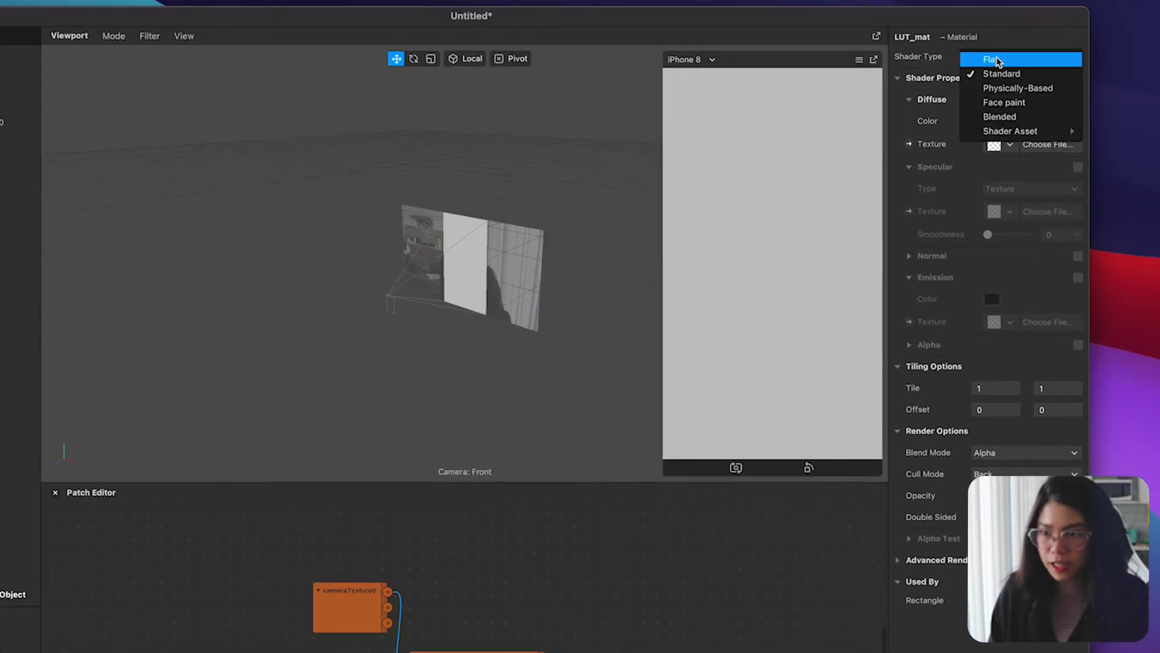
{"action": "left_click", "coordinate": [1055, 37]}
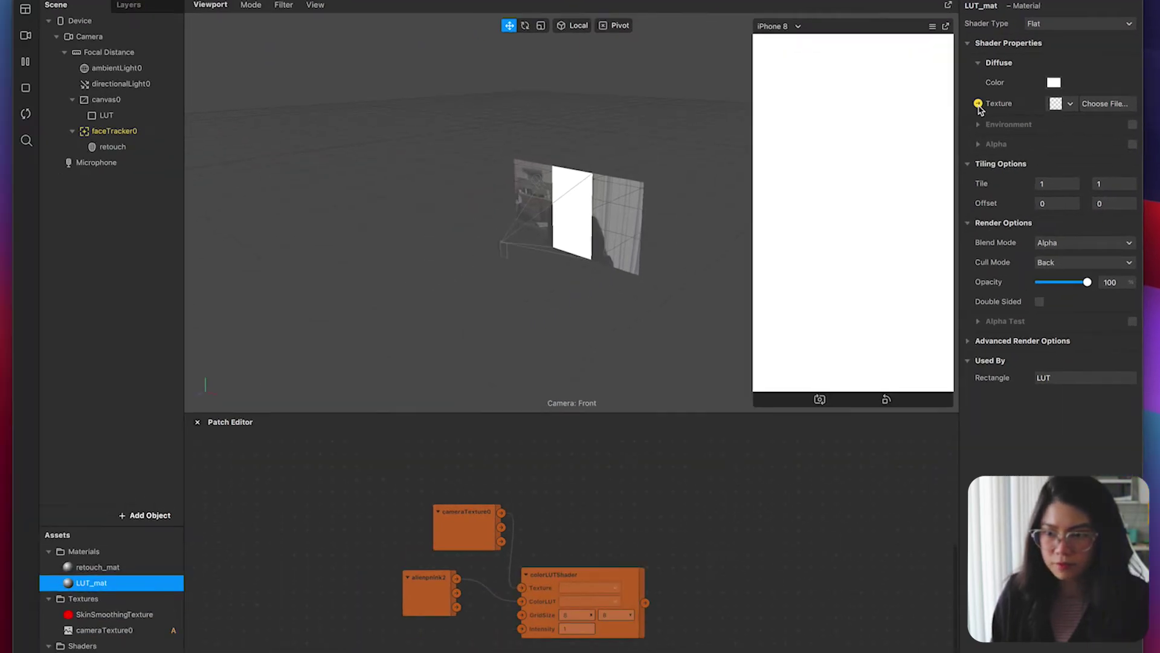
{"action": "left_click", "coordinate": [909, 144]}
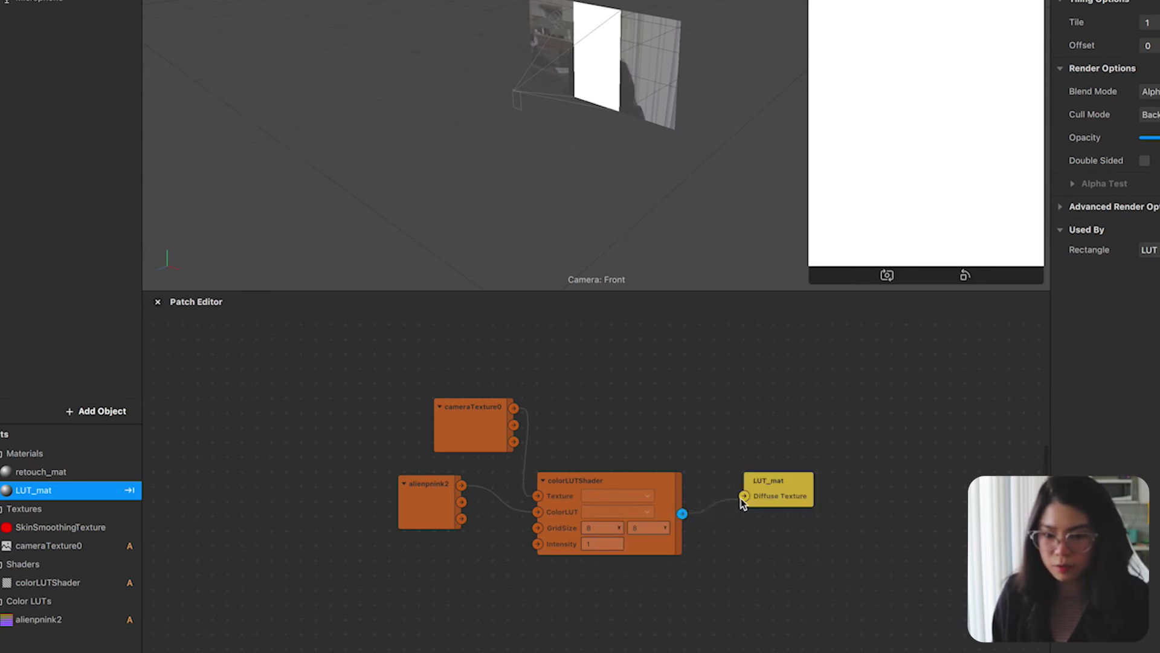
{"action": "left_click_drag", "start_coordinate": [744, 501], "coordinate": [741, 501]}
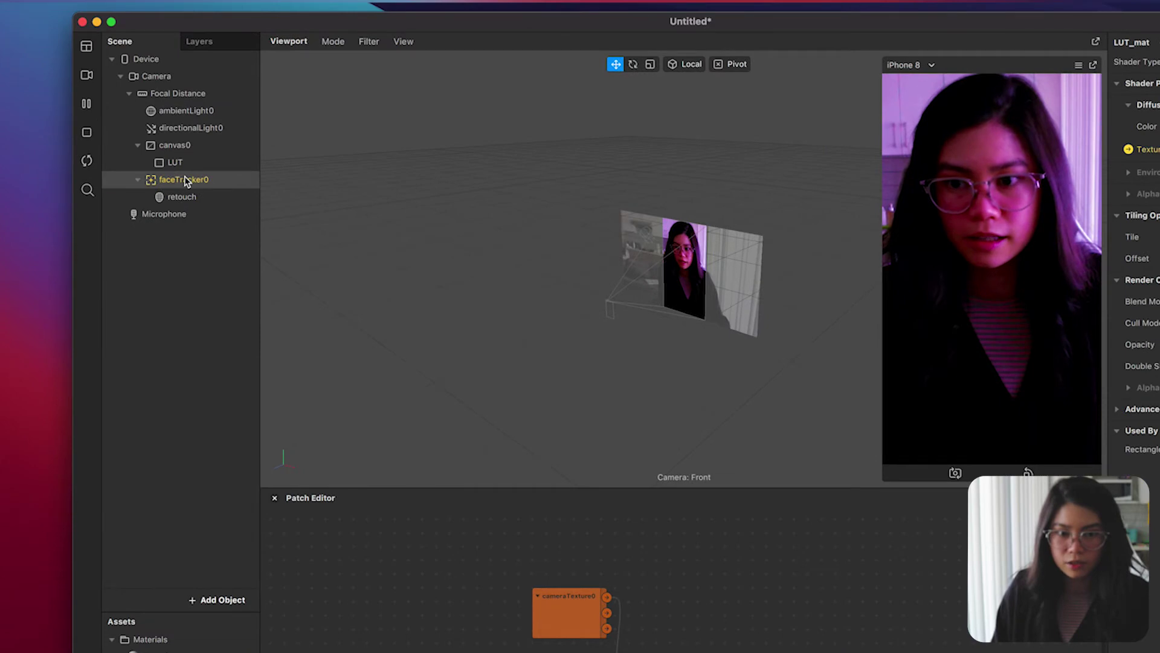
- Add a second face mesh under faceTracker0, name it face_lut, and uncheck Eyes and Mouth
{"action": "right_click", "coordinate": [184, 124]}
{"action": "mouse_move", "coordinate": [226, 191]}
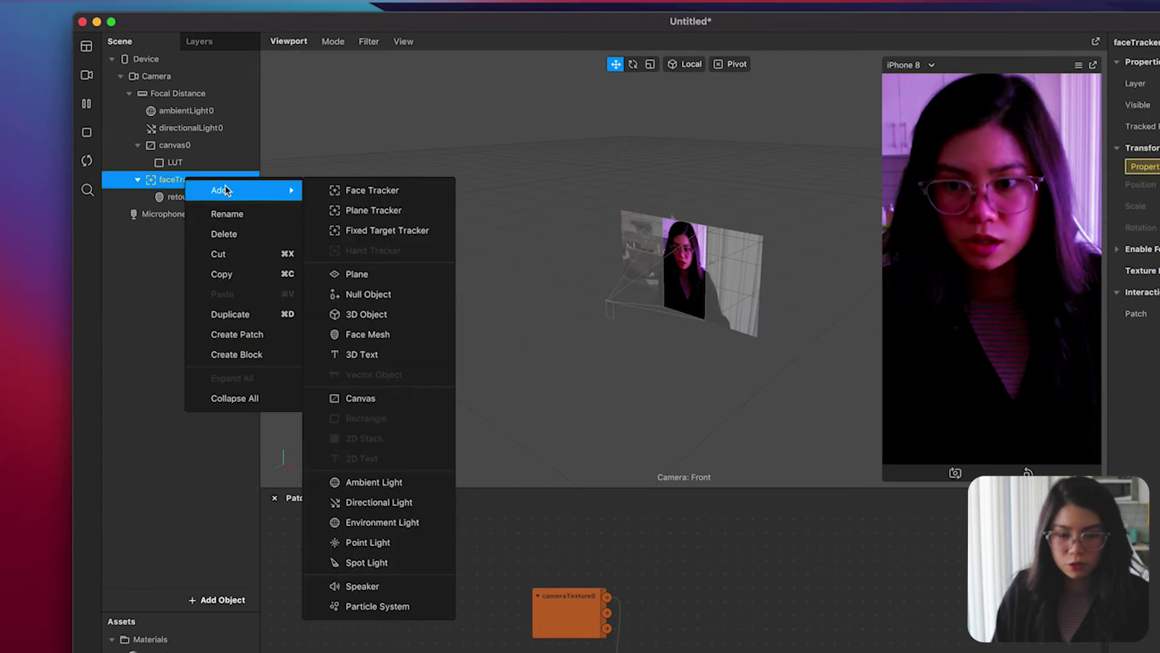
{"action": "left_click", "coordinate": [378, 334]}
{"action": "double_click", "coordinate": [199, 216]}
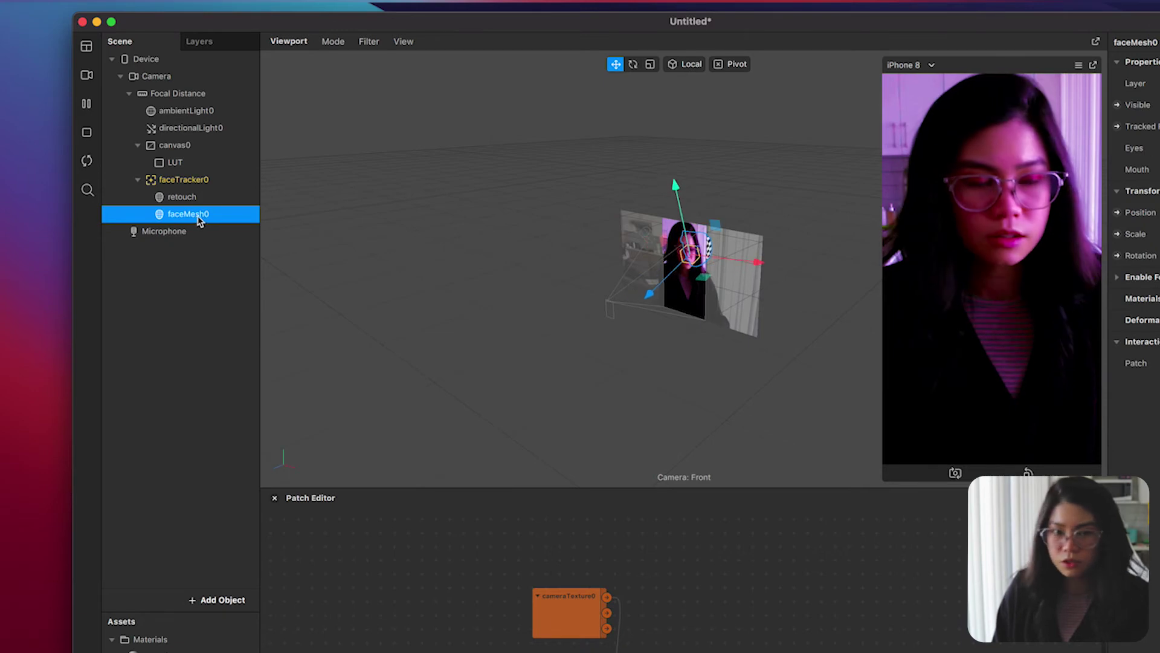
{"action": "type", "text": "face"}
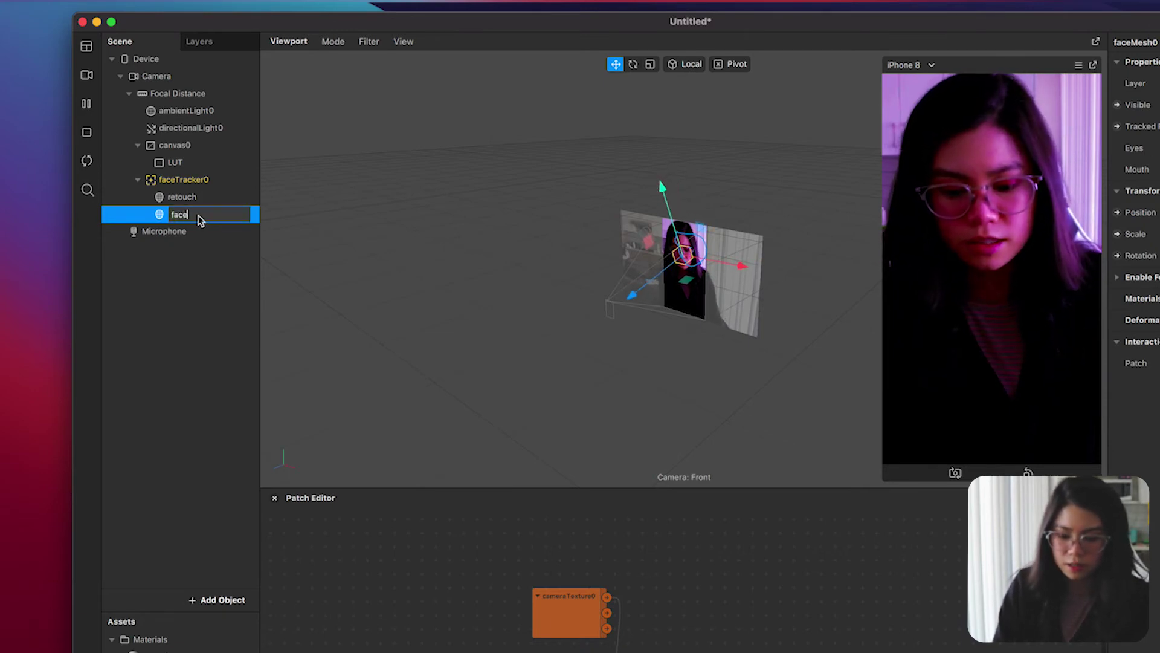
{"action": "type", "text": "_lut"}
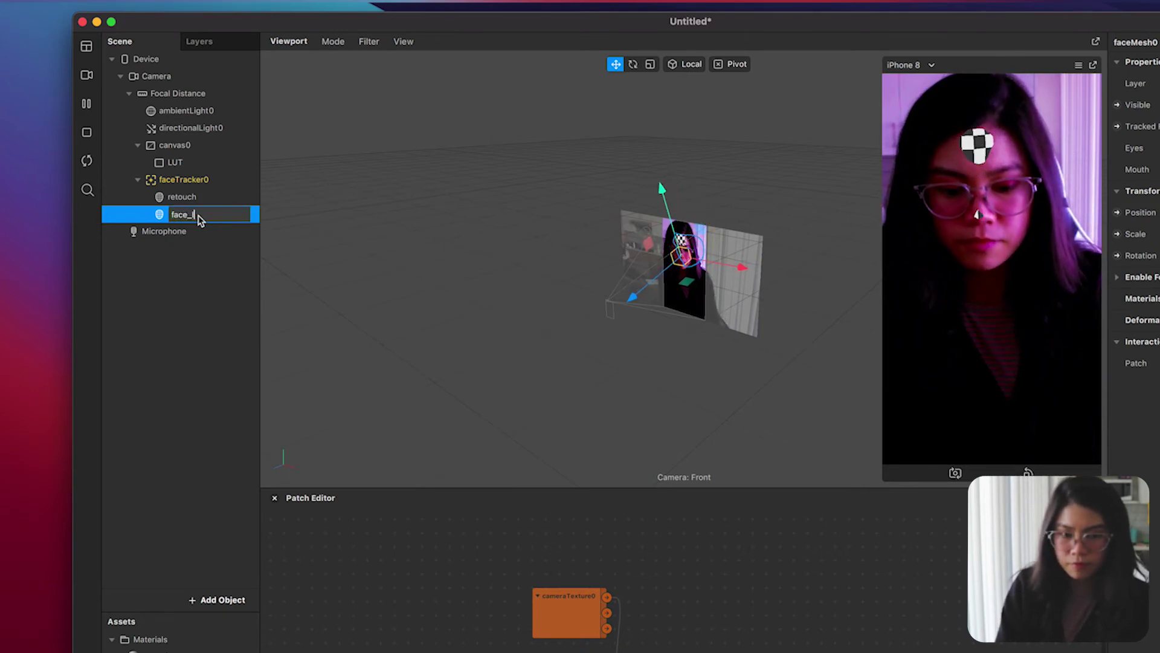
{"action": "key", "text": "Return"}
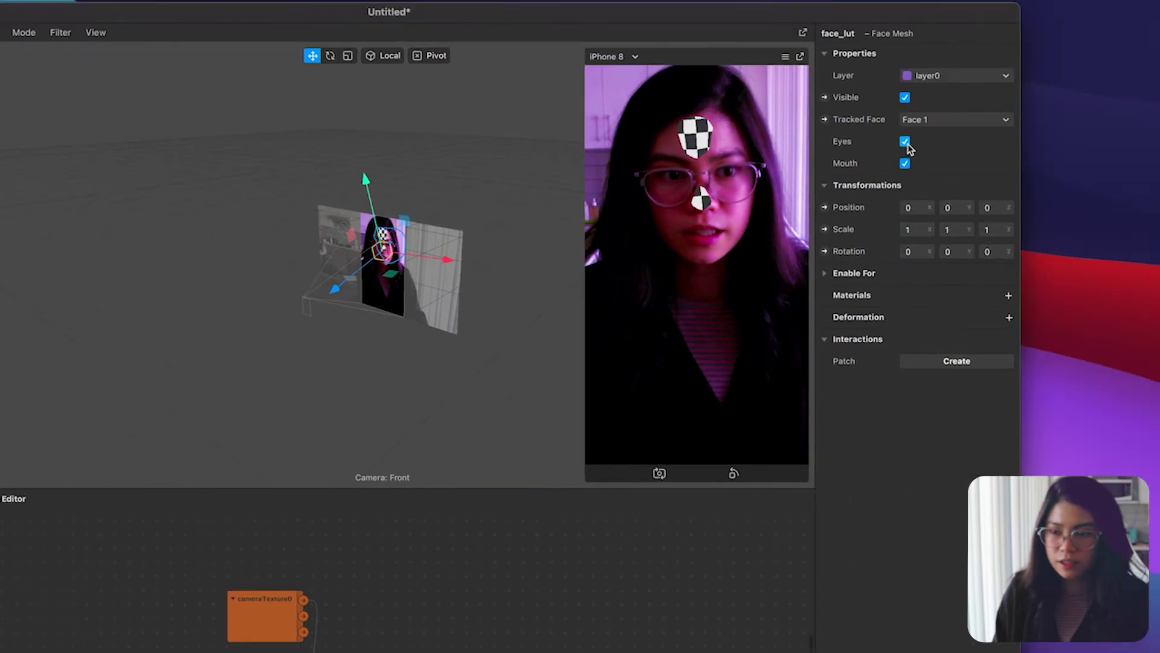
{"action": "left_click", "coordinate": [1079, 145]}
{"action": "left_click", "coordinate": [905, 163]}
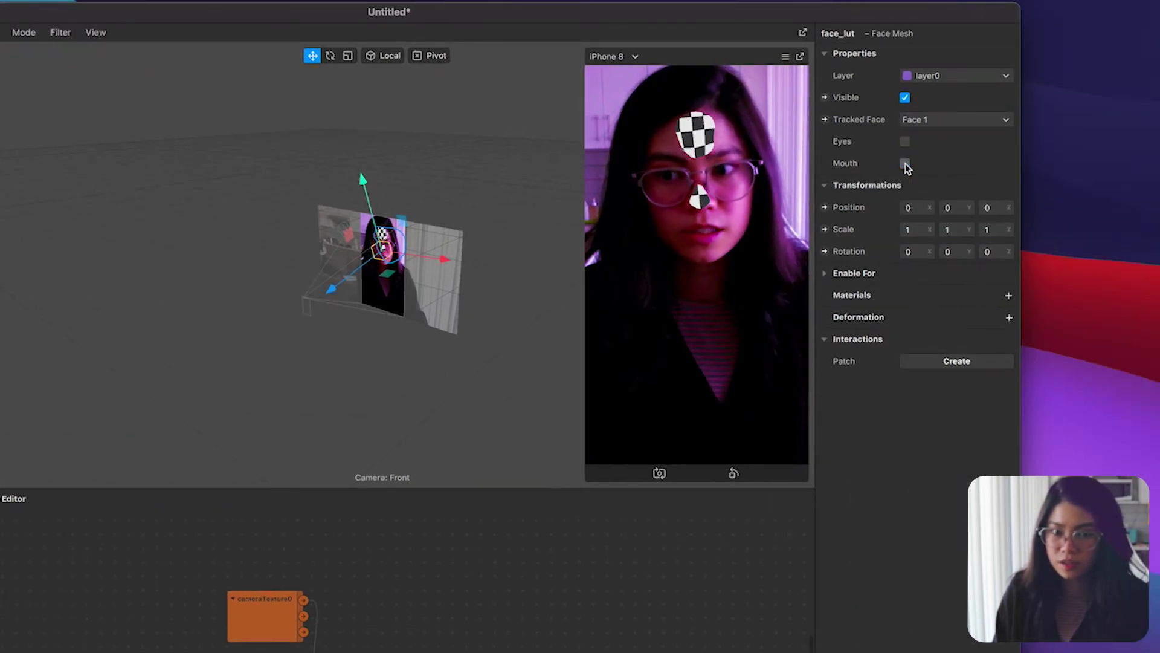
- Create a new material for the face_lut mesh and name it face_lut_mat
{"action": "left_click", "coordinate": [1008, 298]}
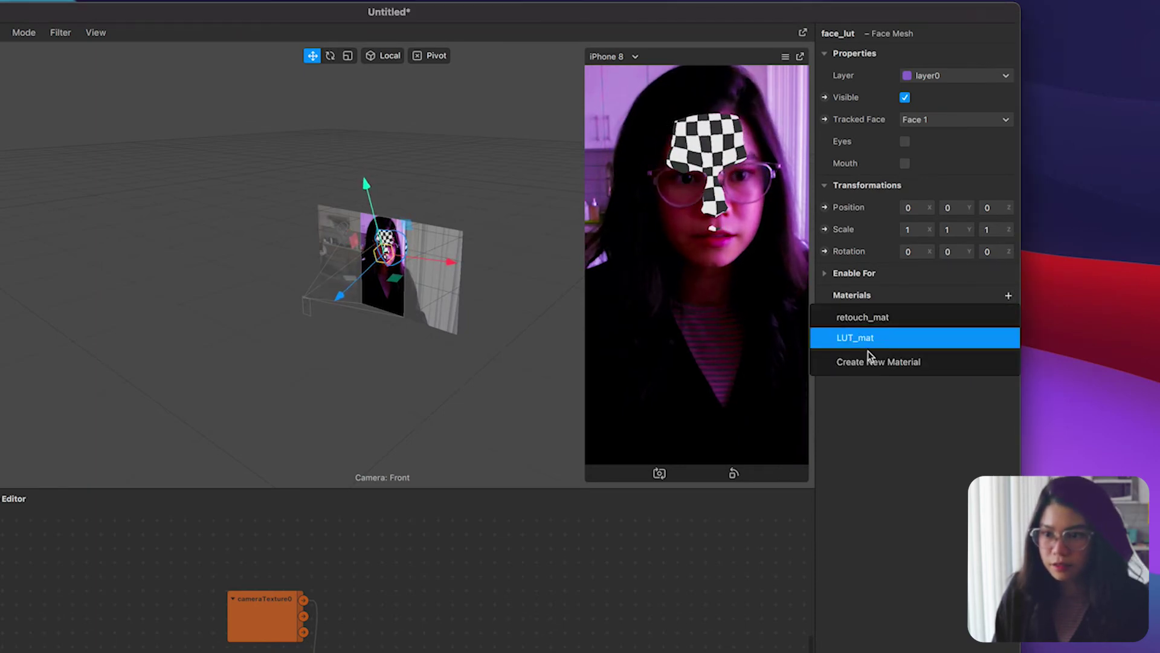
{"action": "left_click", "coordinate": [878, 363]}
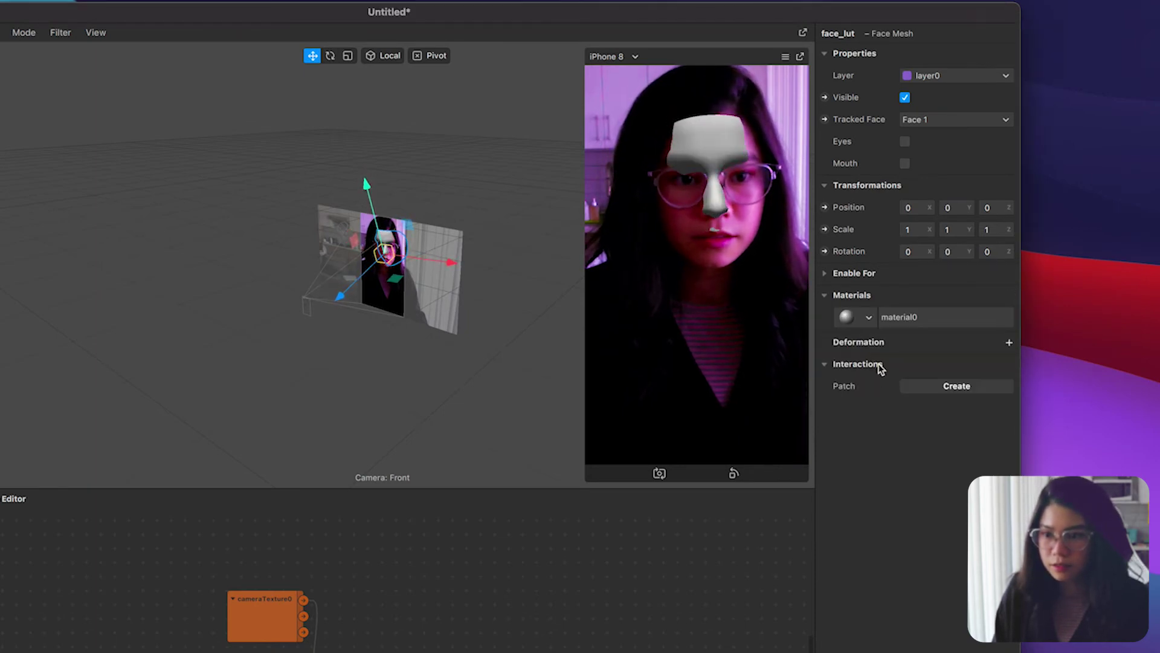
{"action": "left_click", "coordinate": [900, 318]}
{"action": "left_click", "coordinate": [851, 35]}
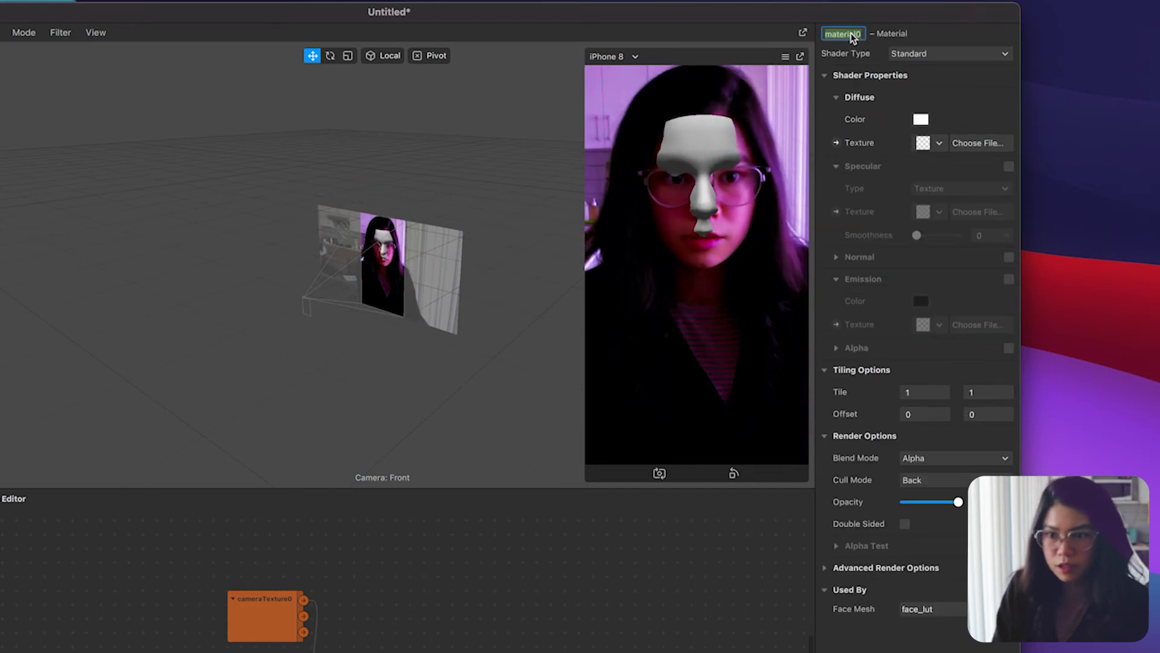
{"action": "type", "text": "face_lut_mat"}
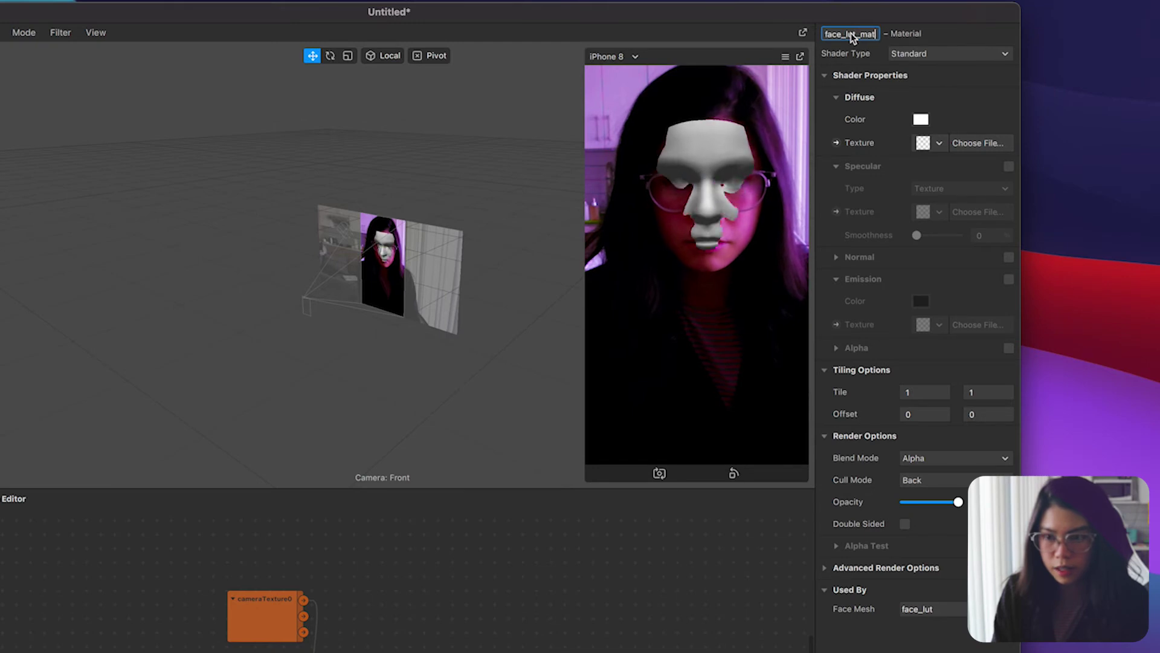
{"action": "key", "text": "Return"}
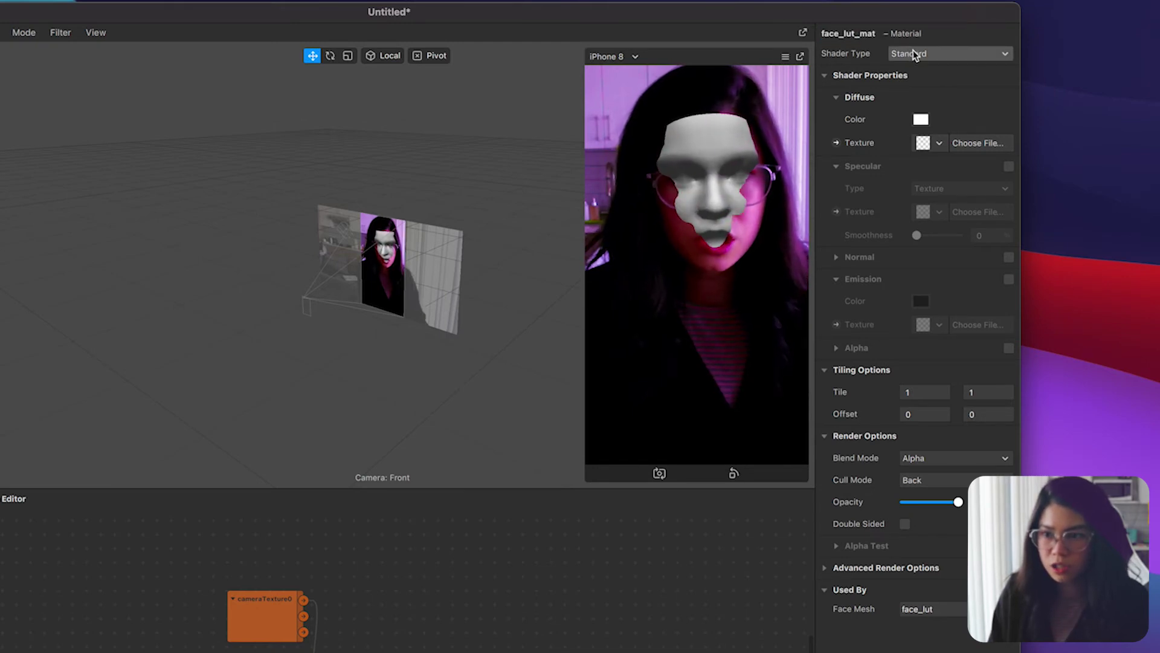
- Make face_lut_mat a Flat shader with Alpha enabled, using SkinSmoothingTexture as alpha texture
{"action": "left_click", "coordinate": [916, 55]}
{"action": "left_click", "coordinate": [931, 56]}
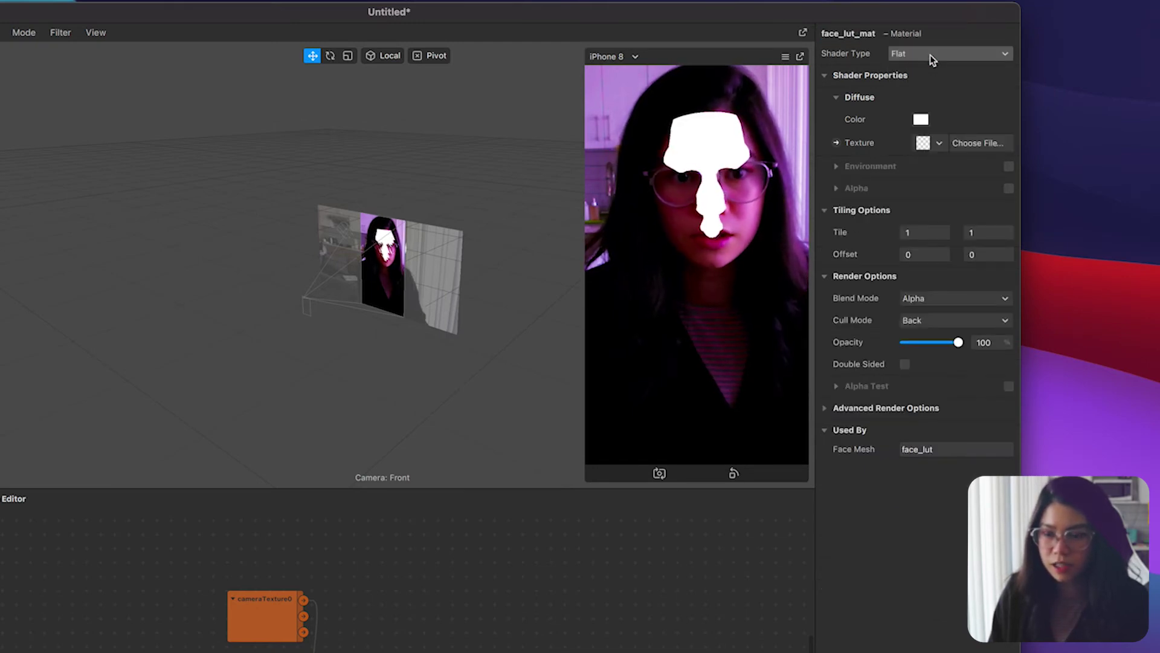
{"action": "left_click", "coordinate": [1008, 189]}
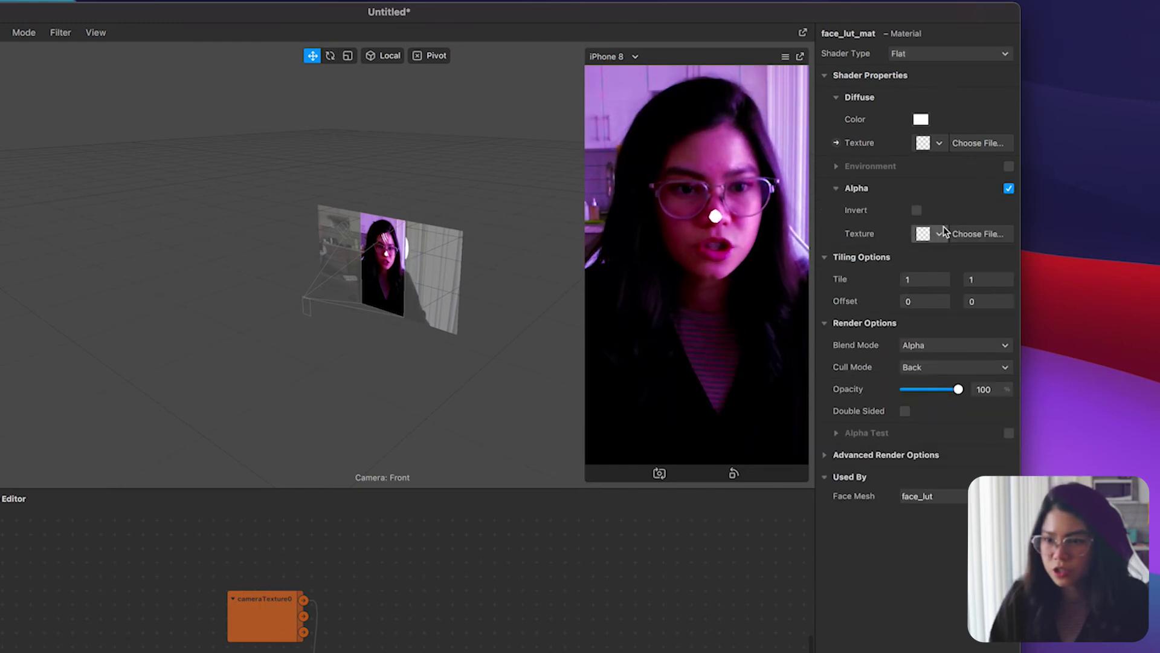
{"action": "left_click", "coordinate": [937, 234]}
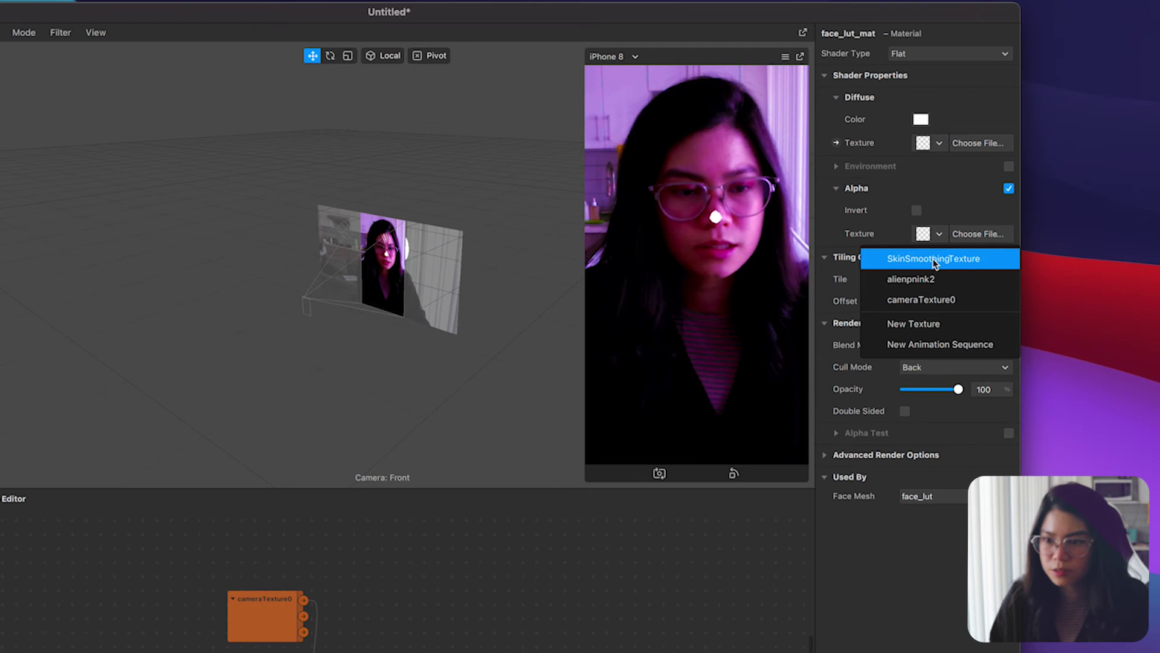
{"action": "left_click", "coordinate": [934, 258]}
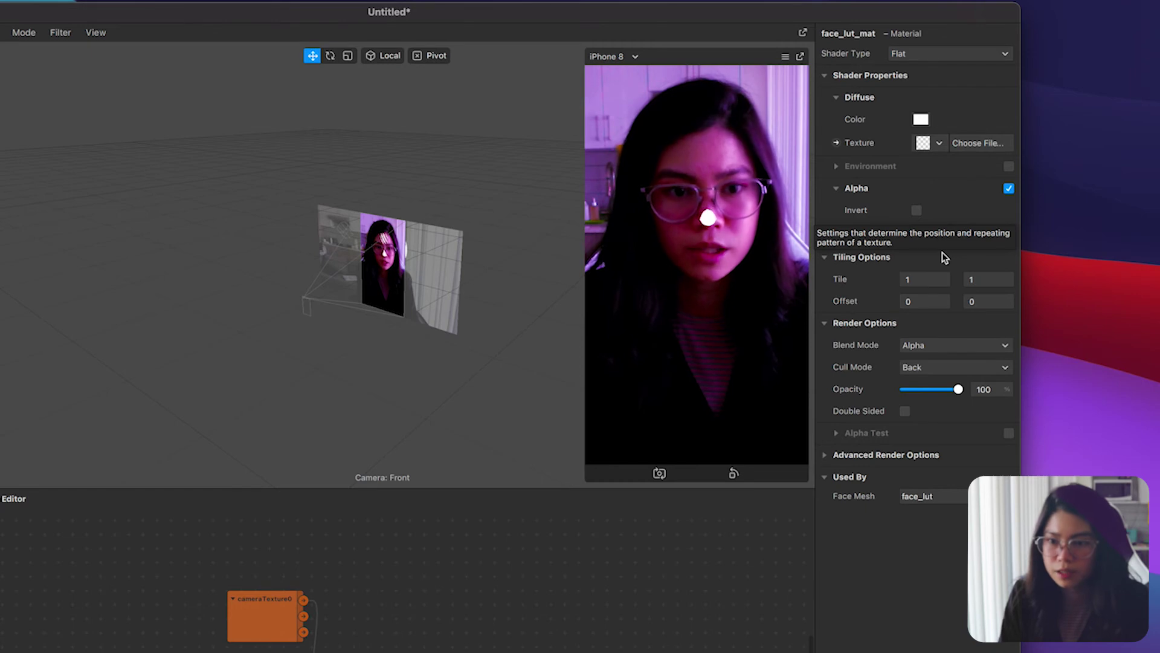
{"action": "left_click", "coordinate": [870, 454]}
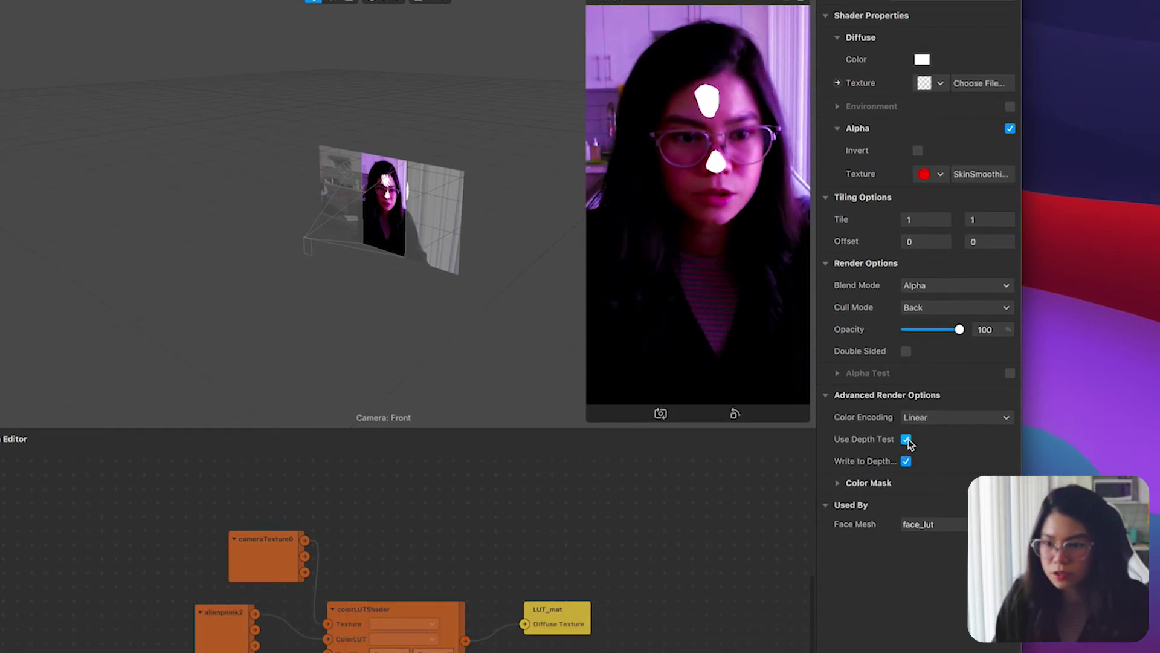
- Turn off Use Depth Test and Write to Depth in face_lut_mat's Advanced Render Options
{"action": "left_click", "coordinate": [826, 400]}
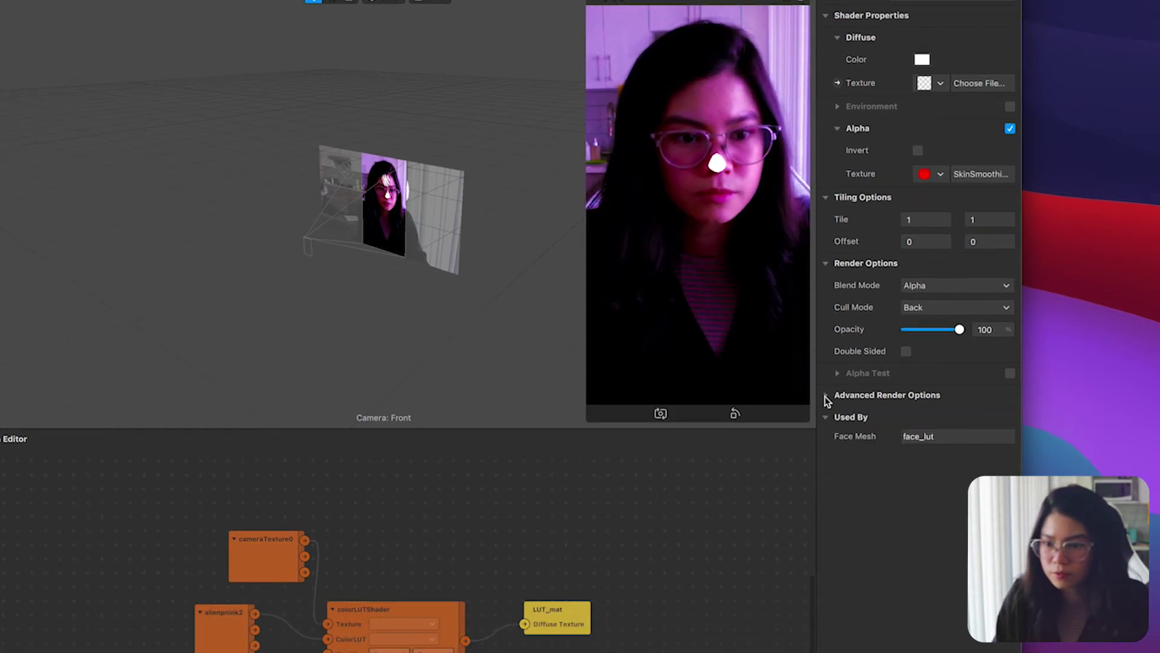
{"action": "left_click", "coordinate": [825, 400]}
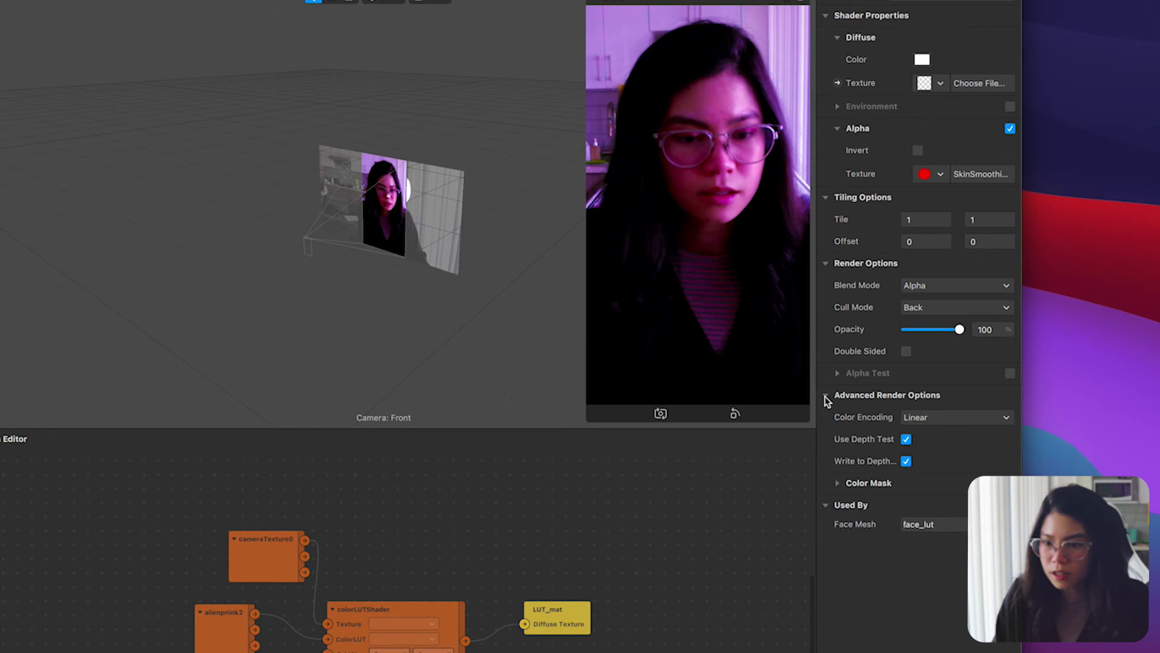
{"action": "left_click", "coordinate": [905, 439]}
{"action": "left_click", "coordinate": [905, 460]}
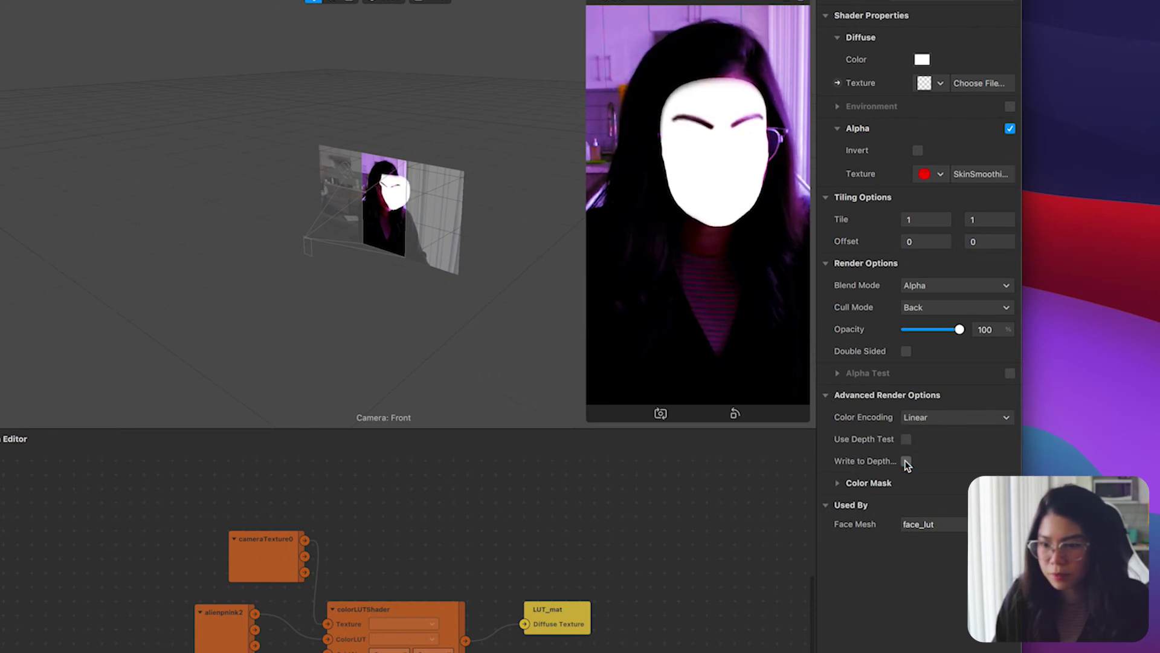
- Expose face_lut_mat's Diffuse Texture as a patch node and reposition it in the graph
{"action": "left_click", "coordinate": [838, 85]}
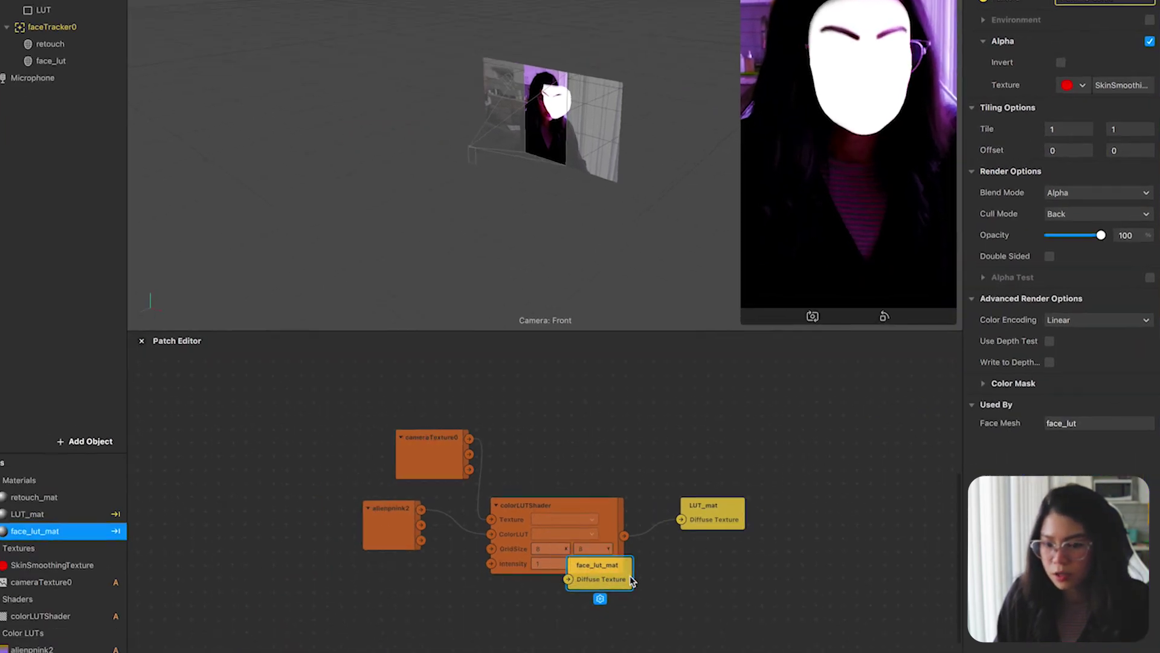
{"action": "left_click_drag", "start_coordinate": [631, 580], "coordinate": [757, 593]}
{"action": "scroll", "coordinate": [731, 471], "scroll_direction": "down", "scroll_amount": 2}
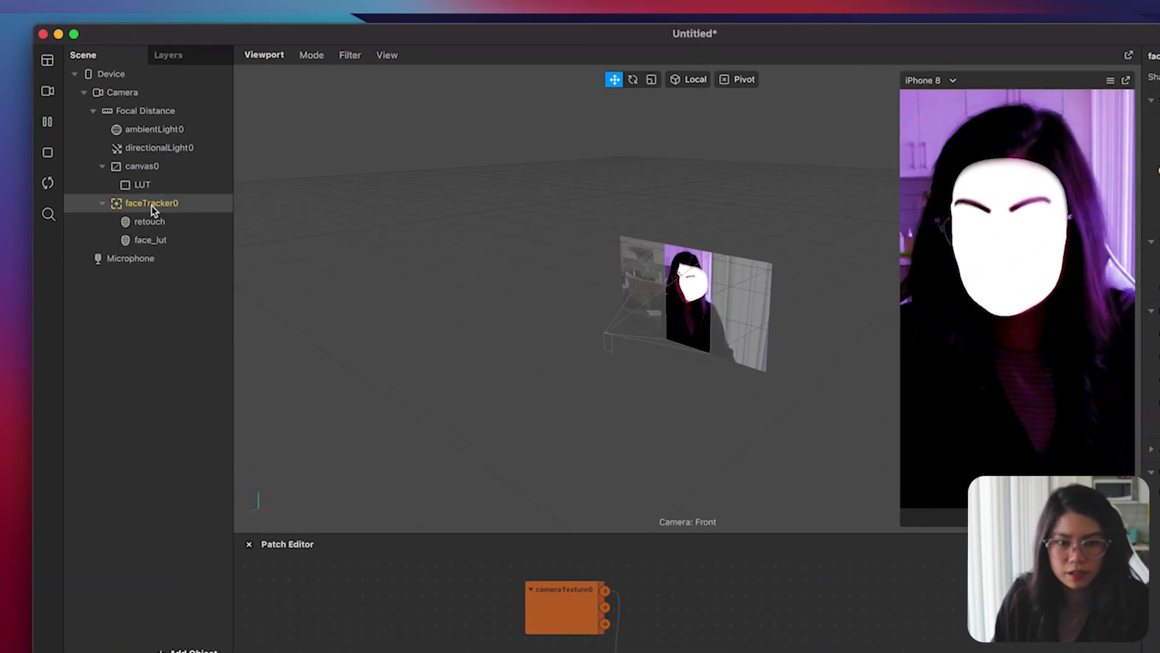
- Add a texture extraction to faceTracker0 and place its Texture node in the Patch Editor
{"action": "left_click", "coordinate": [142, 206]}
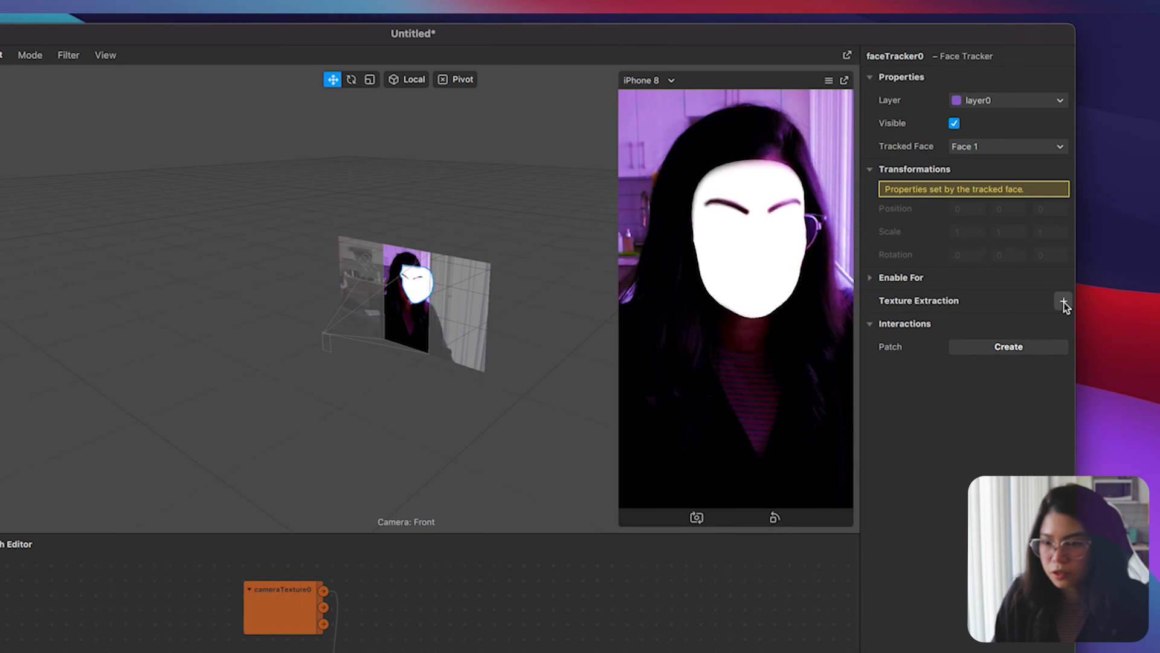
{"action": "left_click", "coordinate": [1064, 302]}
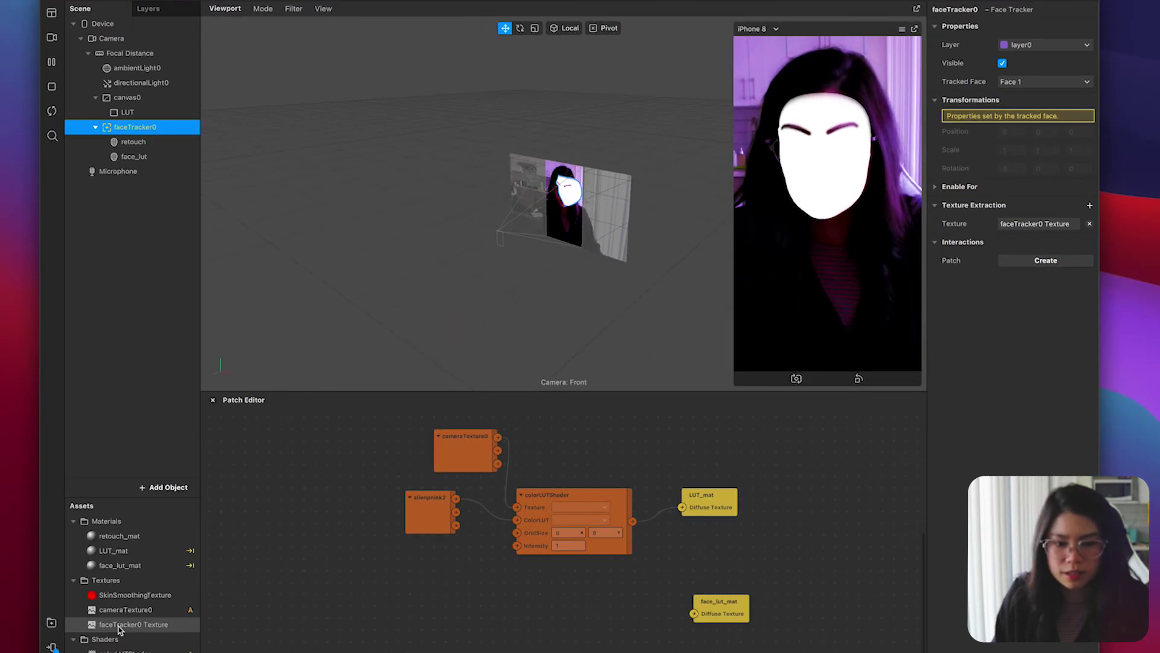
{"action": "left_click_drag", "start_coordinate": [119, 630], "coordinate": [196, 623]}
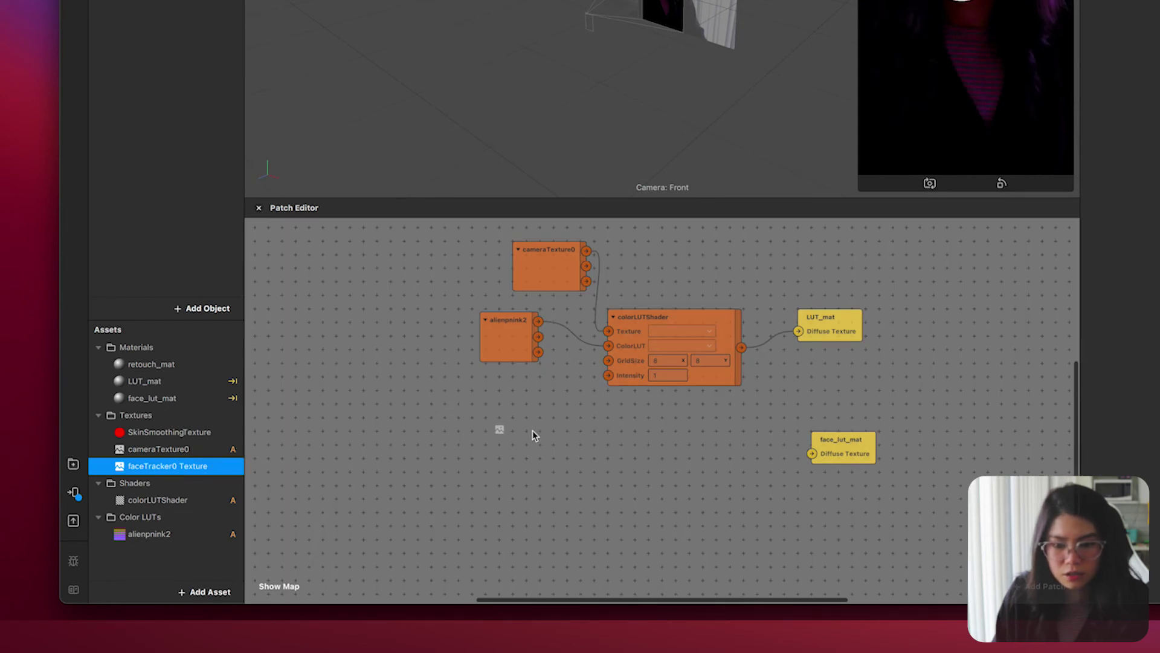
{"action": "left_click_drag", "start_coordinate": [533, 435], "coordinate": [534, 437]}
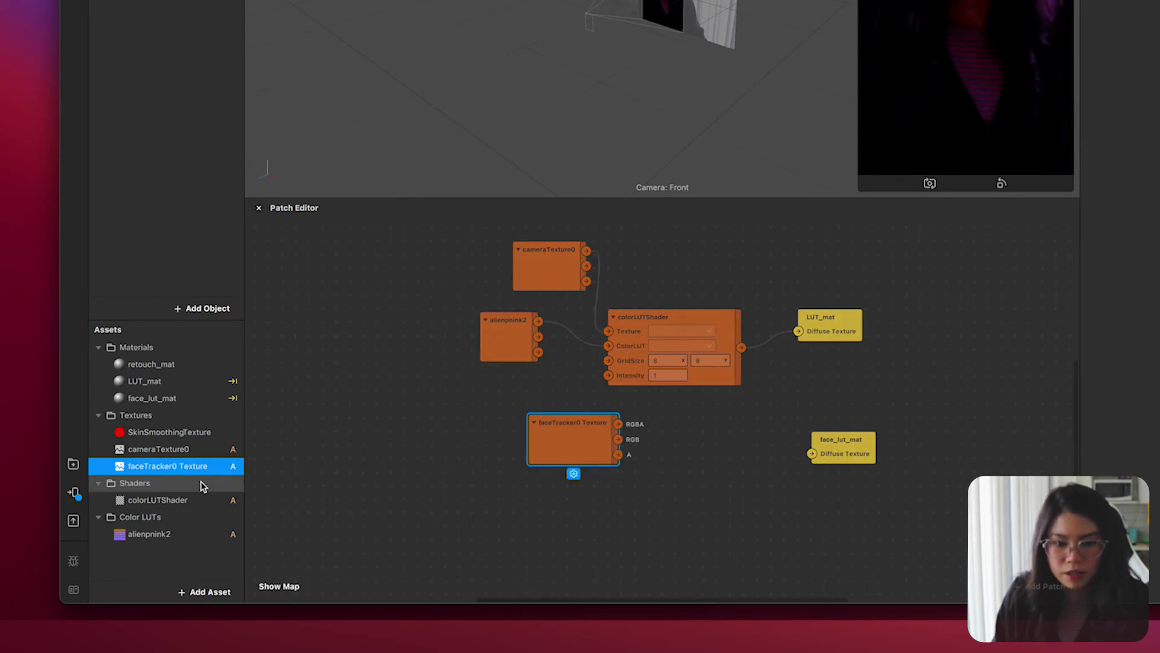
- Add a second colorLUTShader with the face texture and alienpnink2, output to face_lut_mat's Diffuse Texture
{"action": "left_click_drag", "start_coordinate": [156, 503], "coordinate": [814, 406]}
{"action": "left_click_drag", "start_coordinate": [693, 431], "coordinate": [686, 440]}
{"action": "left_click_drag", "start_coordinate": [568, 433], "coordinate": [526, 437]}
{"action": "left_click_drag", "start_coordinate": [677, 433], "coordinate": [655, 425]}
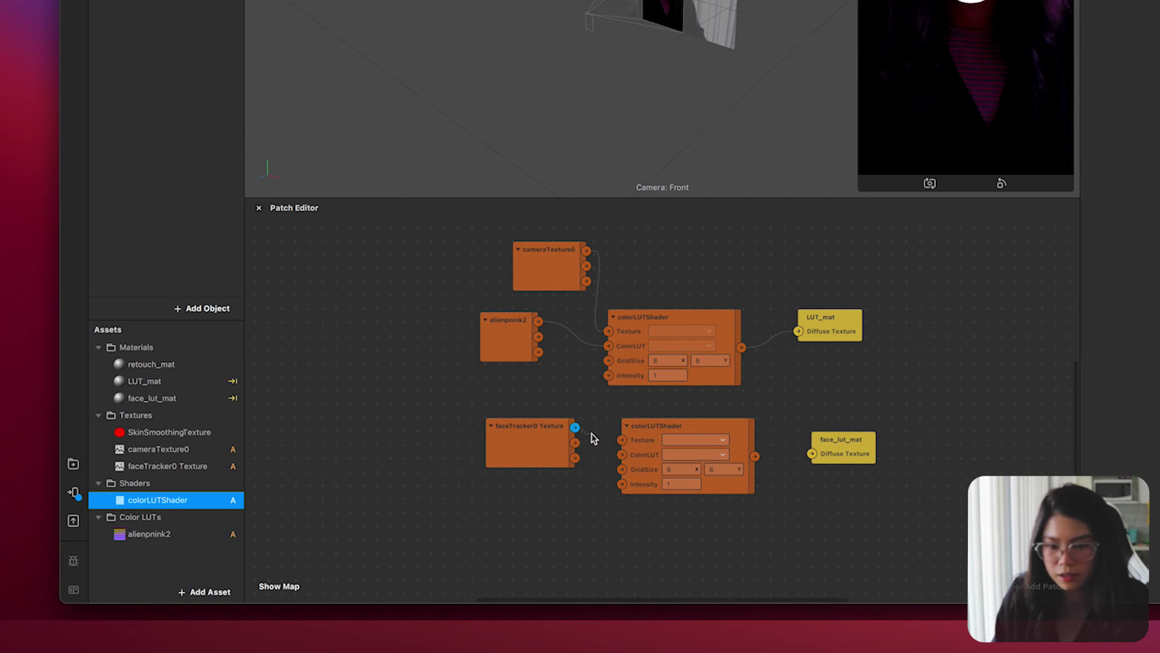
{"action": "left_click_drag", "start_coordinate": [622, 443], "coordinate": [622, 444]}
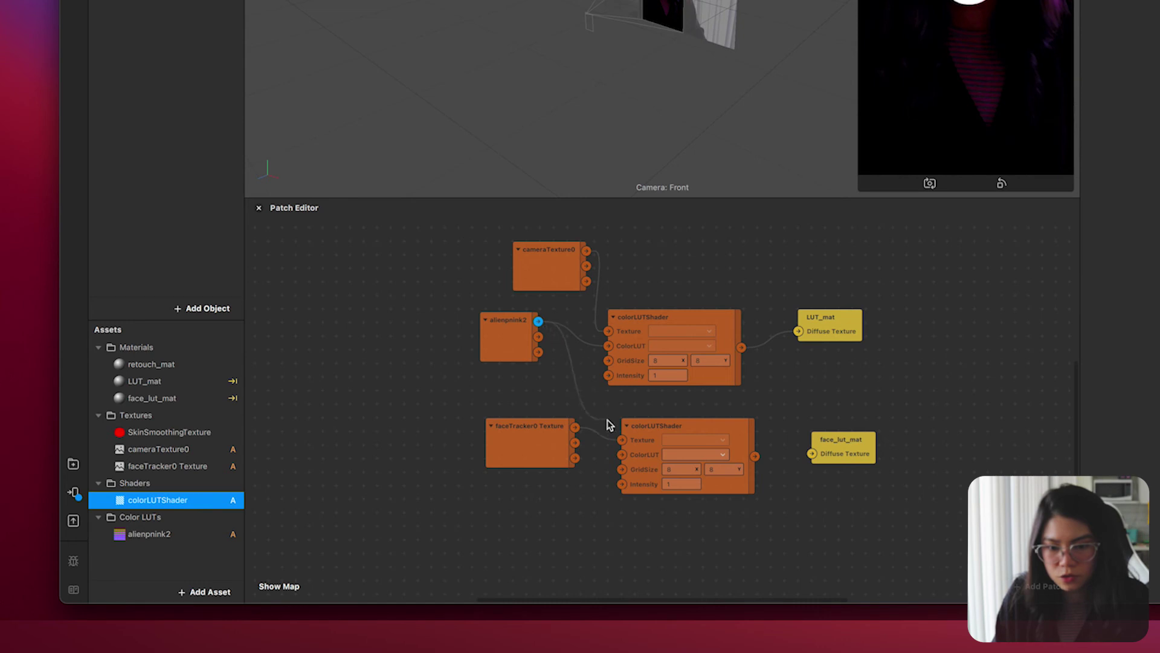
{"action": "left_click_drag", "start_coordinate": [625, 459], "coordinate": [625, 459]}
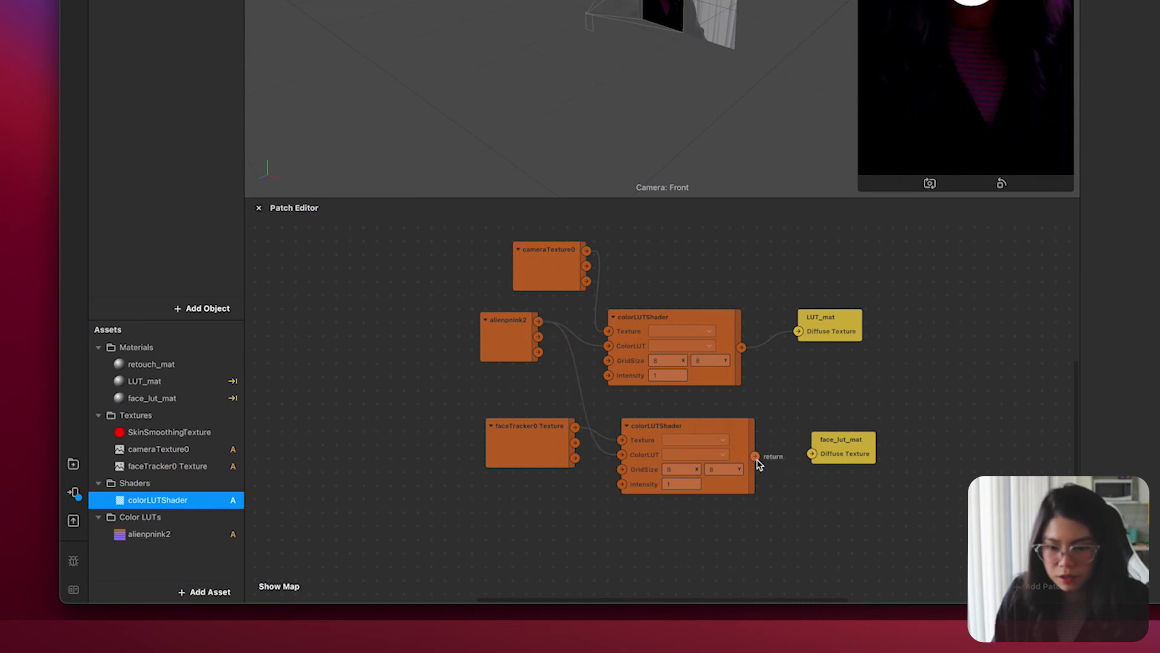
{"action": "left_click_drag", "start_coordinate": [801, 458], "coordinate": [811, 453]}
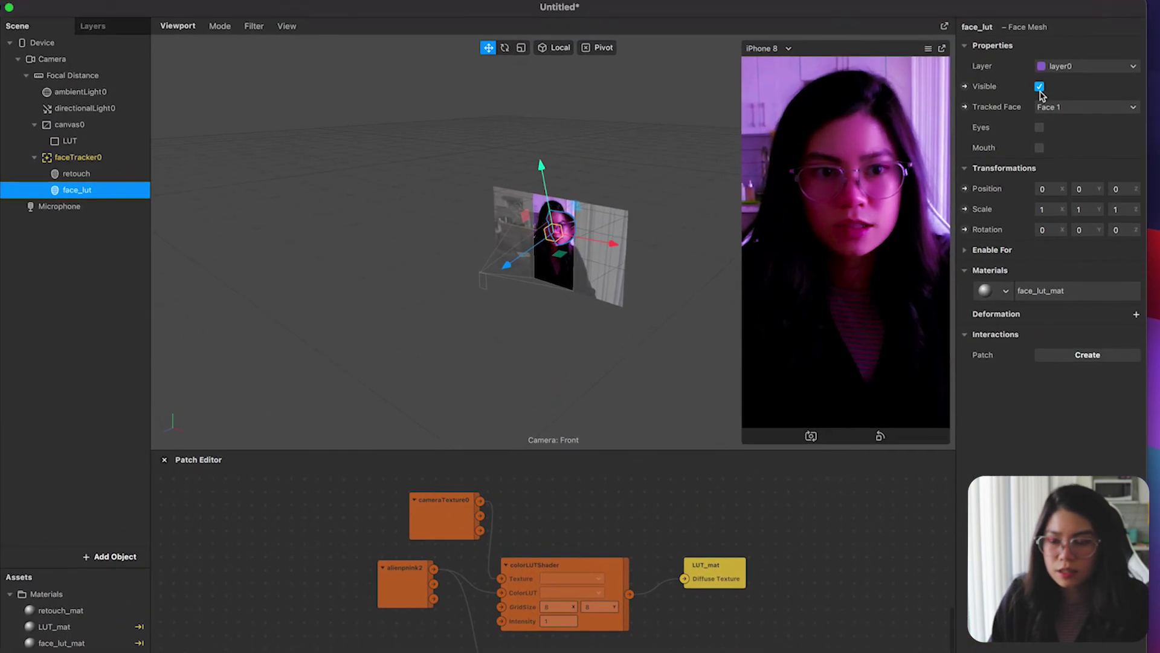
- Compare face_lut hidden and shown, then enable Alpha Test on face_lut_mat with Cutoff 70
{"action": "left_click", "coordinate": [1039, 23]}
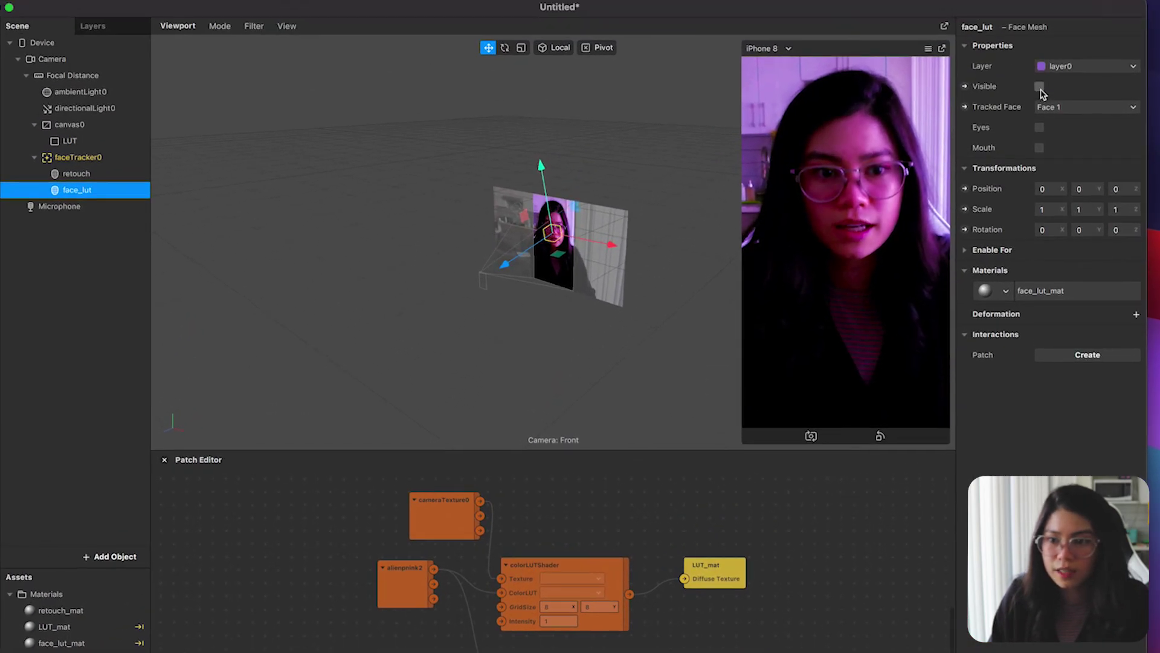
{"action": "left_click", "coordinate": [1040, 88]}
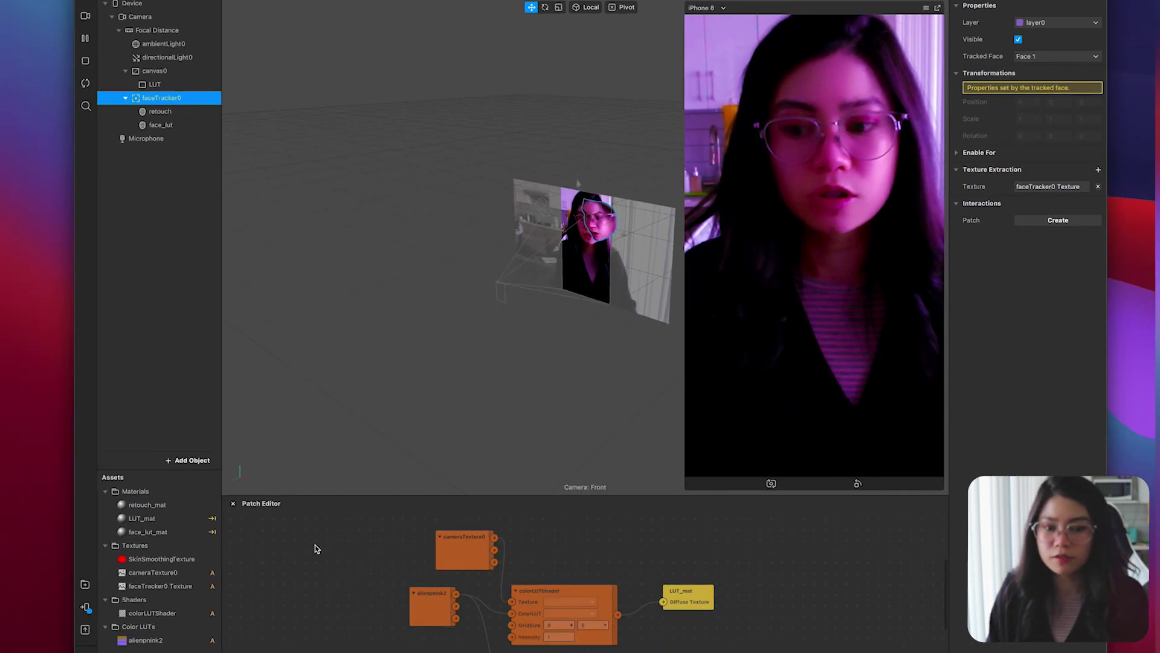
{"action": "left_click", "coordinate": [180, 532]}
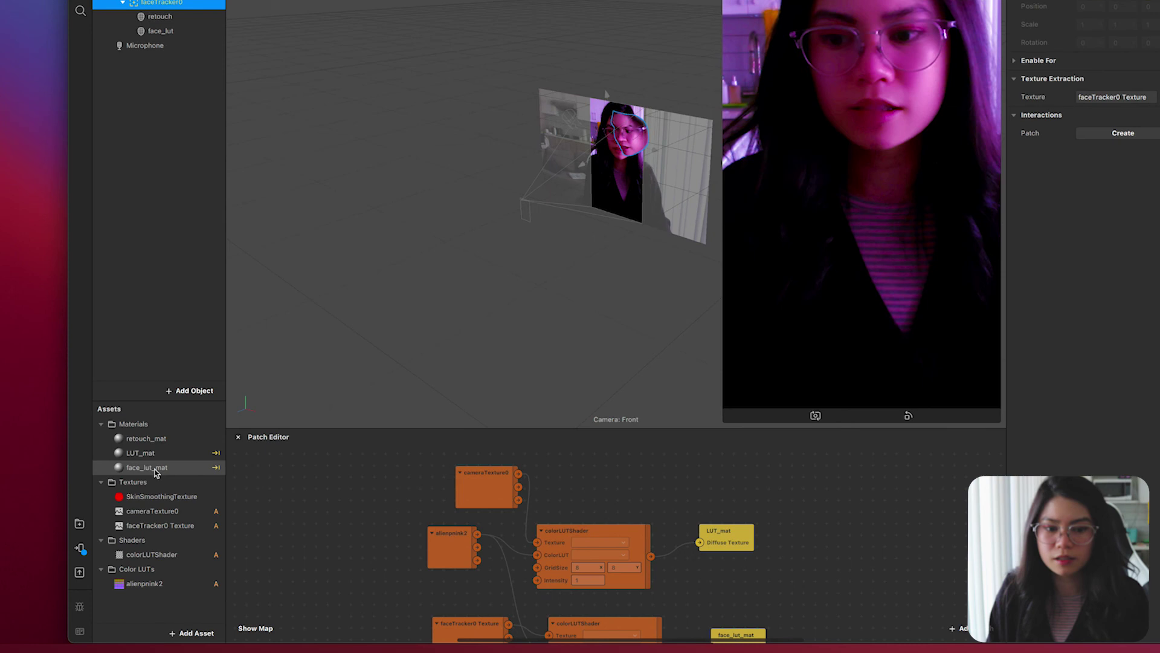
{"action": "double_click", "coordinate": [156, 535]}
{"action": "key", "text": "Return"}
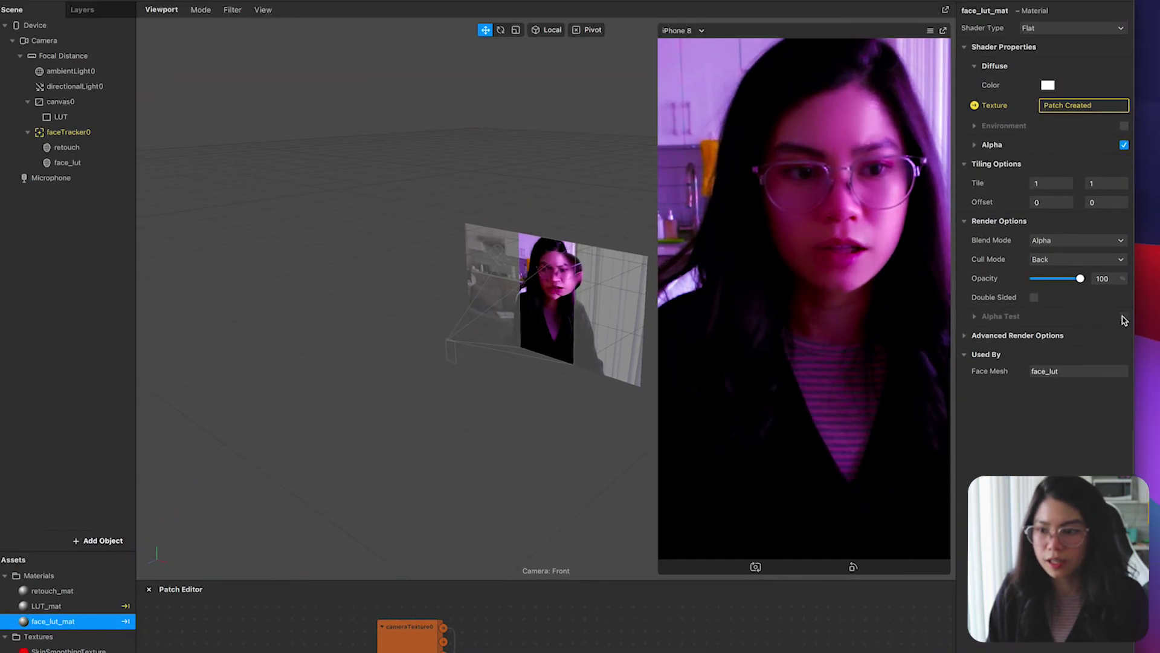
{"action": "left_click", "coordinate": [1123, 318]}
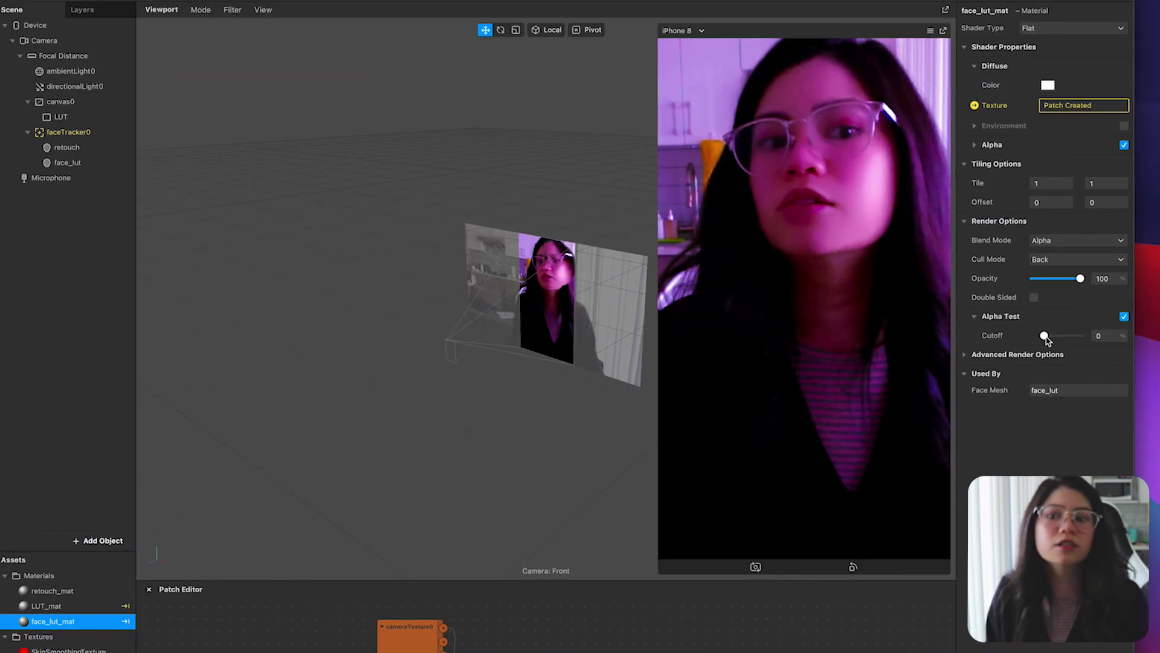
{"action": "left_click_drag", "start_coordinate": [1047, 340], "coordinate": [1070, 340]}
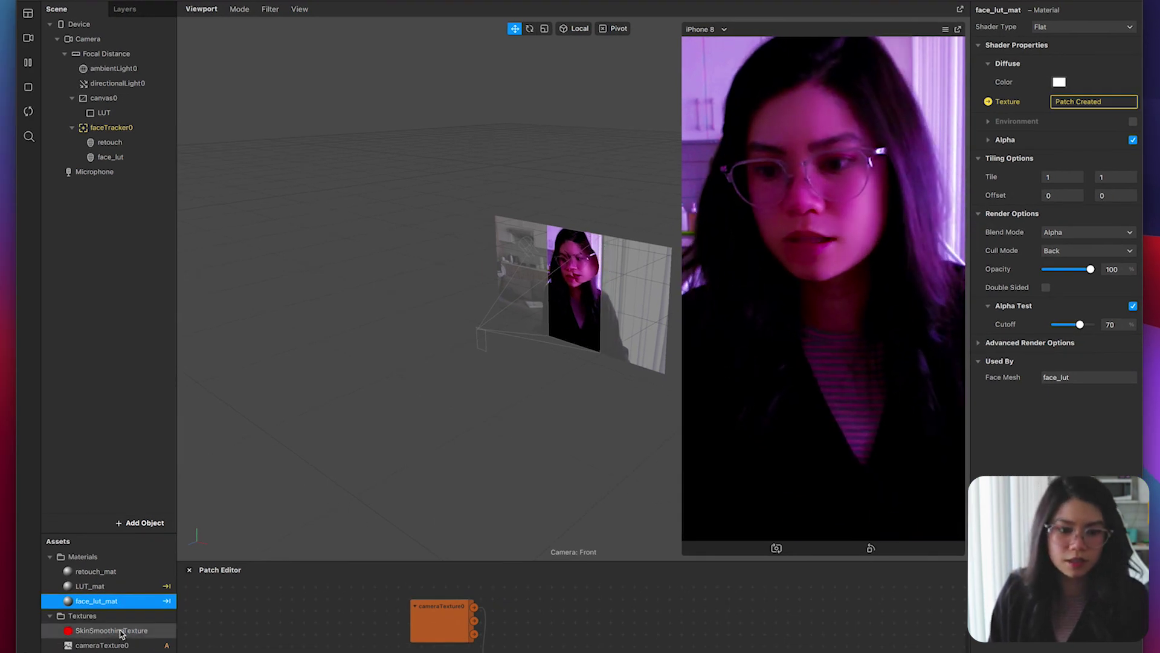
- Select retouch_mat and drag its Skin Smoothing slider from 100 down to 0 to compare
{"action": "left_click", "coordinate": [115, 572]}
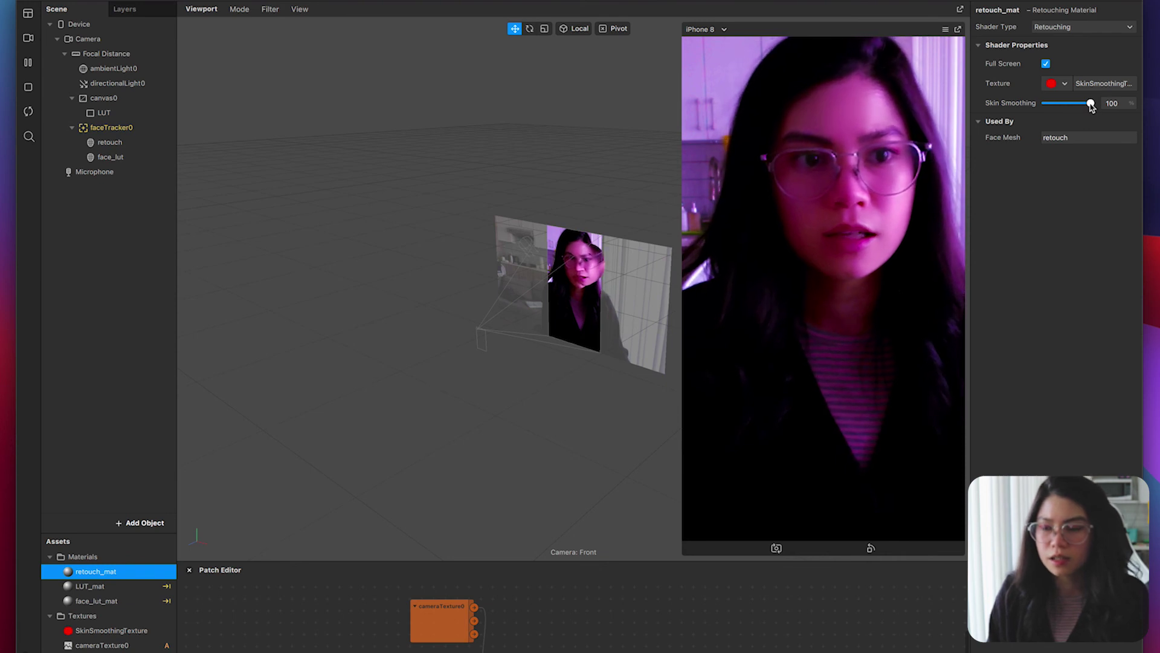
{"action": "left_click_drag", "start_coordinate": [1091, 106], "coordinate": [1014, 107]}
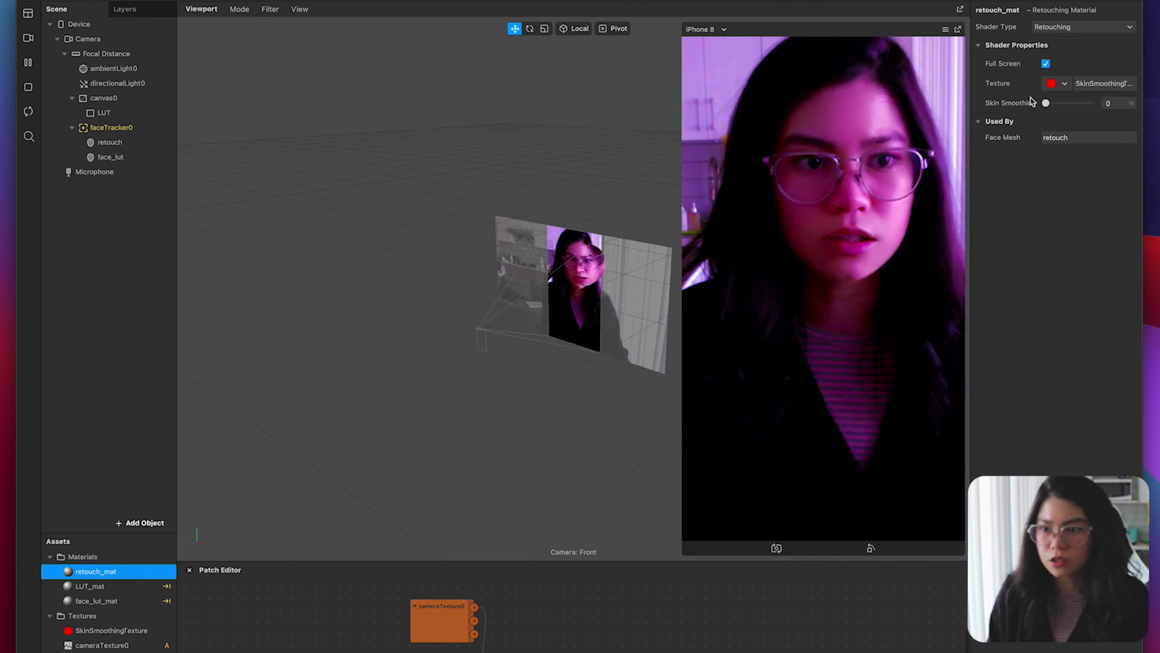
{"action": "left_click_drag", "start_coordinate": [1099, 107], "coordinate": [1035, 107]}
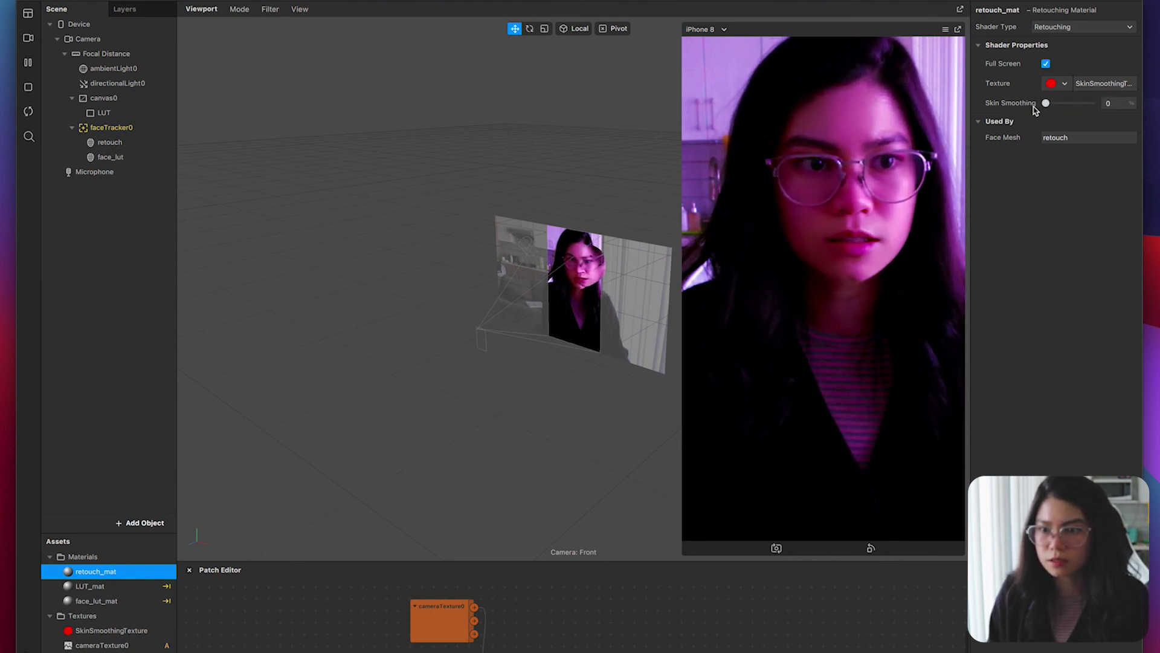